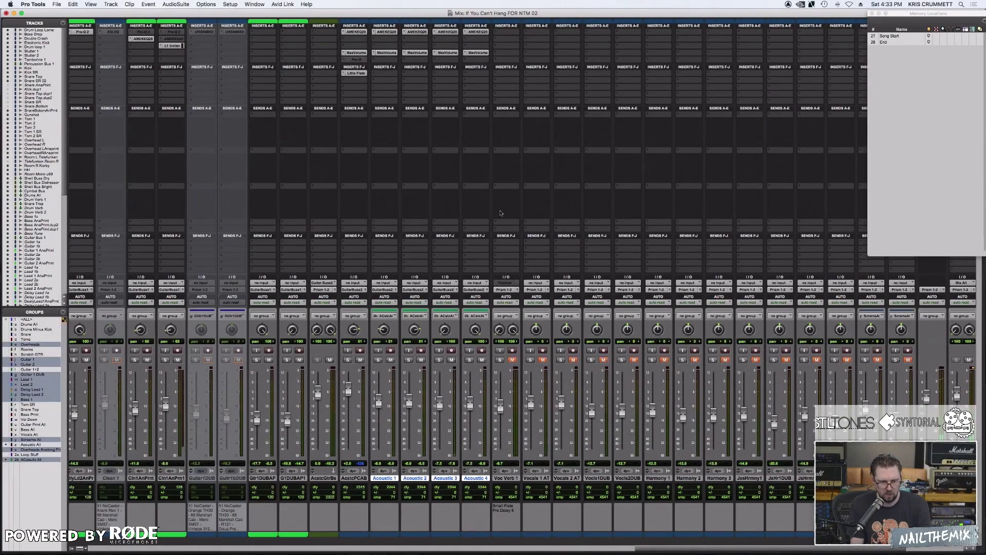
- Scroll the mixer right to reveal Master 1, then switch to the Edit window with Cmd+=
scroll(592, 215, right, 5)
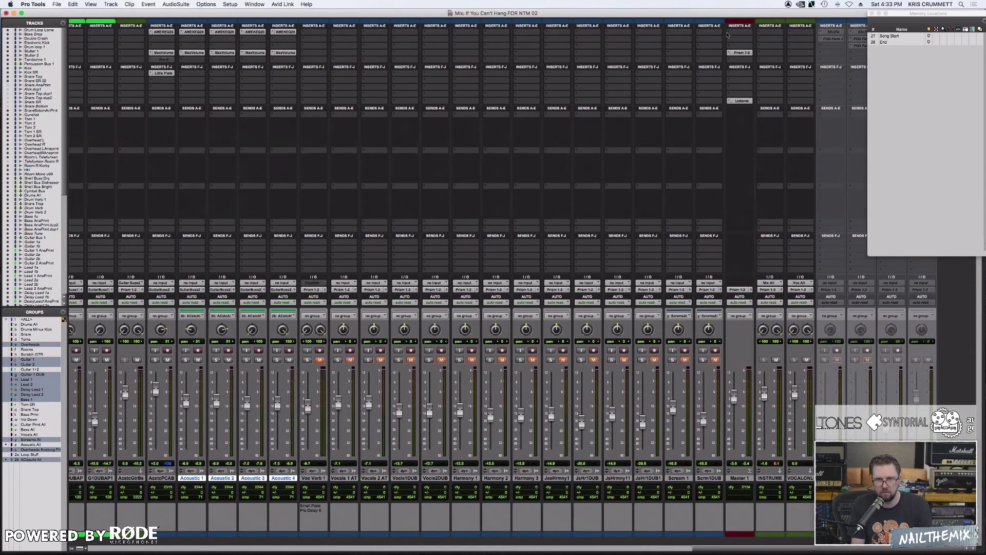
key(super+equal)
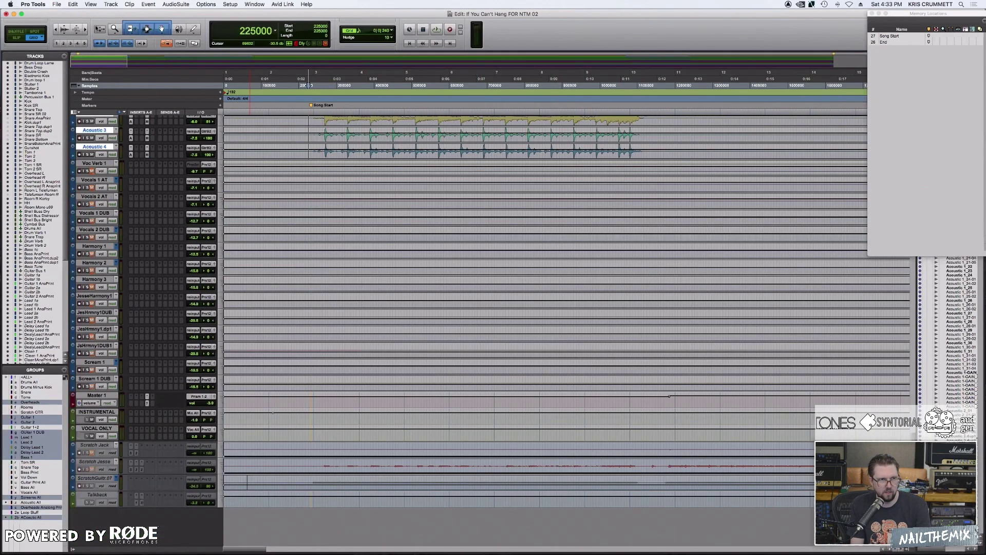
- Zoom the timeline out, scroll to the top, set the edit position on the Kick track, and return to the mixer
click(57, 29)
click(56, 29)
scroll(490, 198, up, 6)
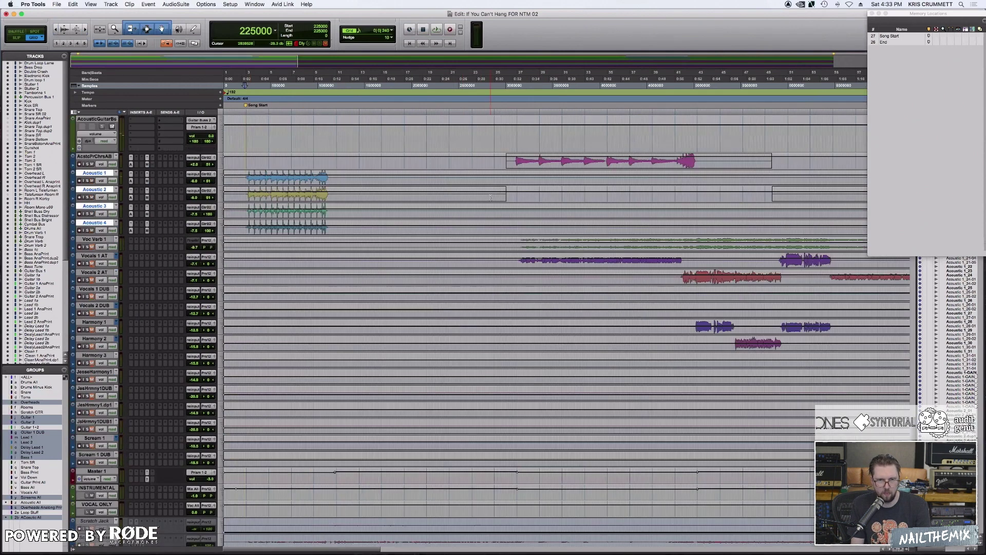
scroll(490, 198, up, 15)
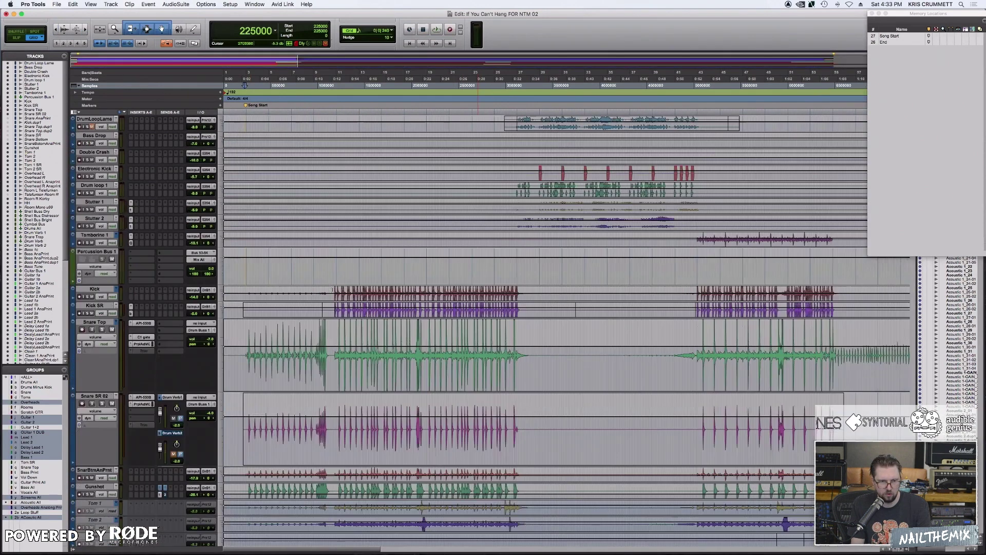
click(335, 293)
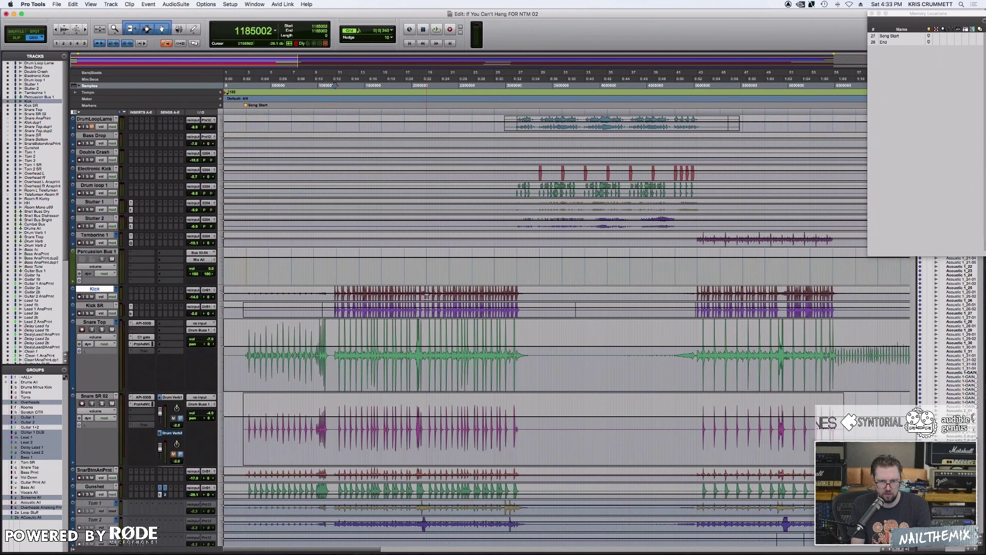
key(super+equal)
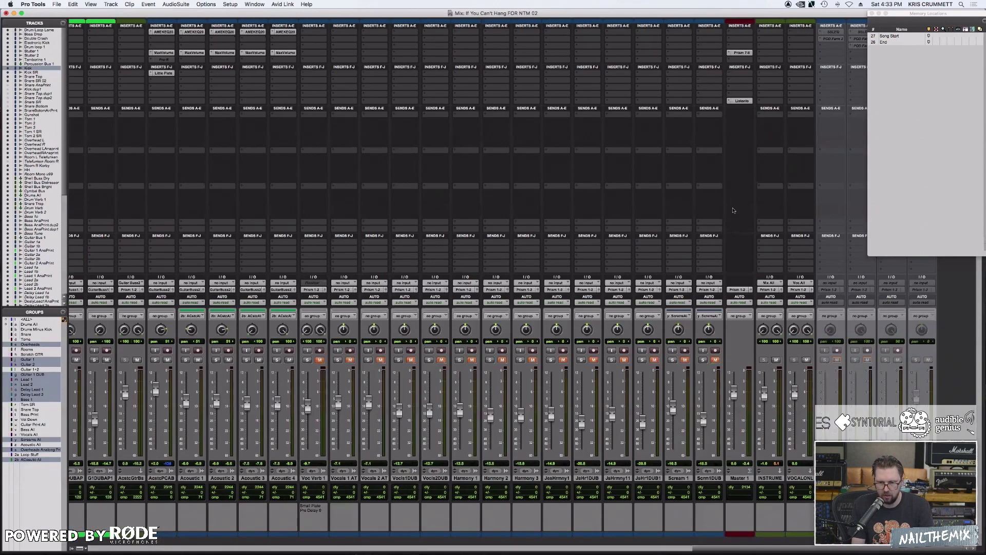
- Open an empty Master 1 insert slot and browse the i/o hardware inserts to Prism 3-4
click(731, 39)
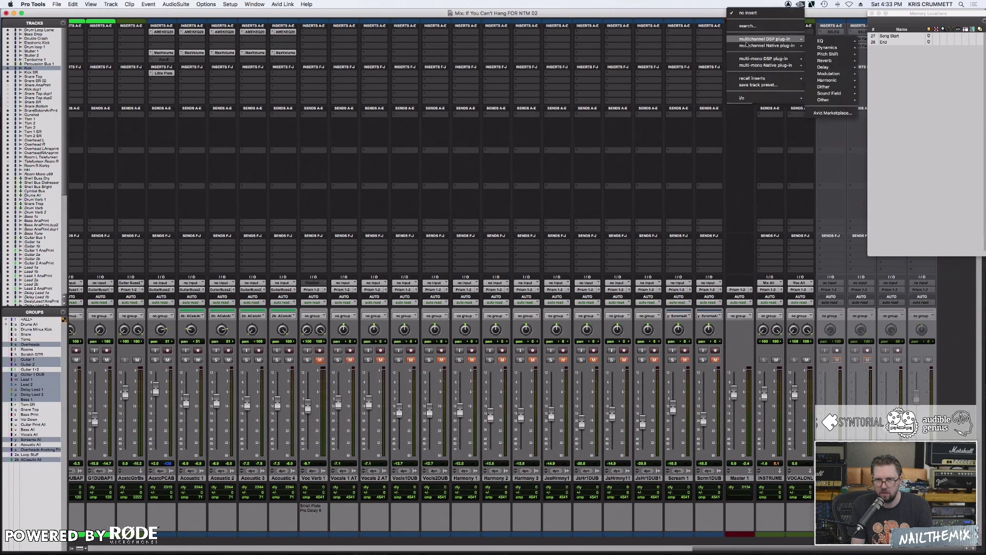
mouse_move(762, 46)
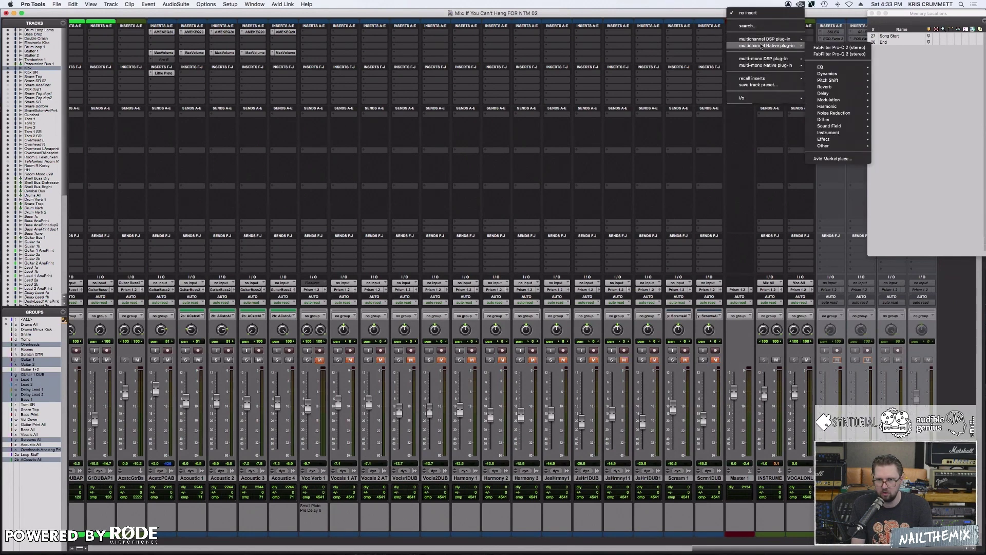
mouse_move(786, 98)
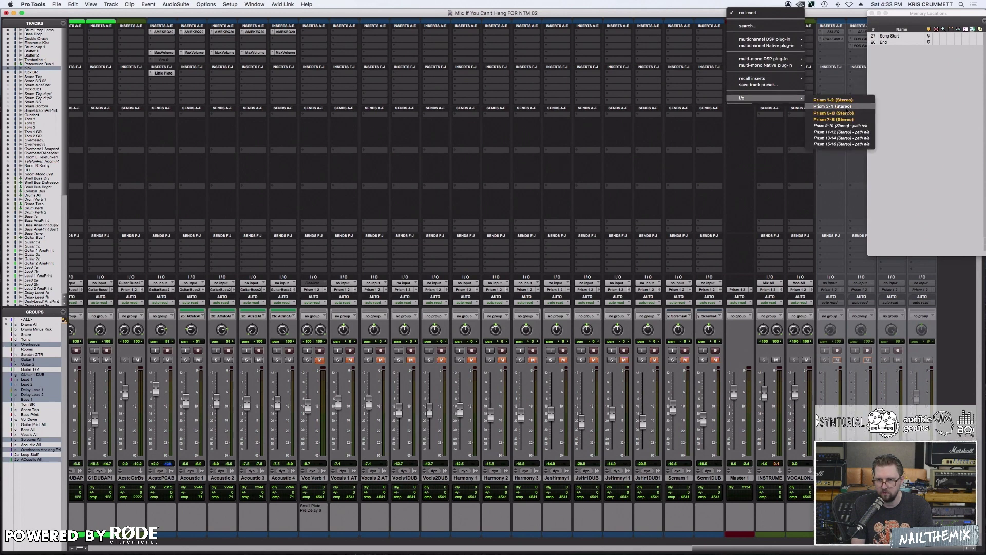
- Add the Prism 3-4 (Stereo) hardware insert to Master 1, then open and close its window
click(833, 106)
click(741, 39)
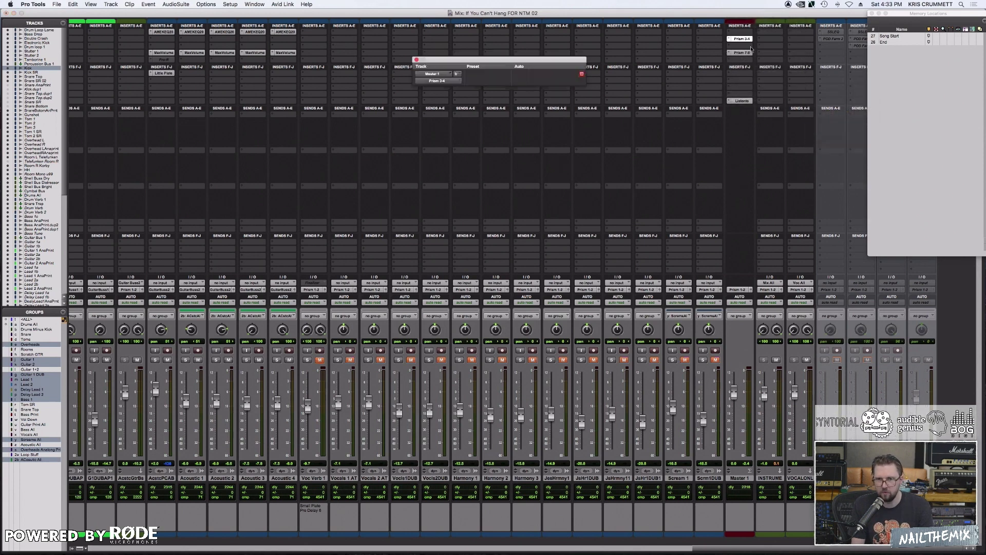
click(416, 60)
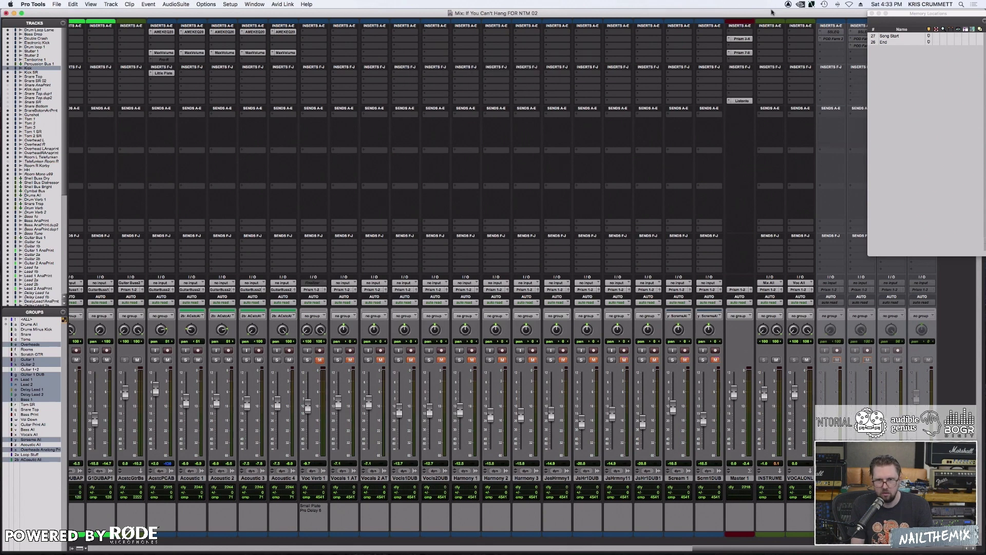
- Insert a multi-mono DSP Trim plug-in from the Other category on Master 1
click(729, 48)
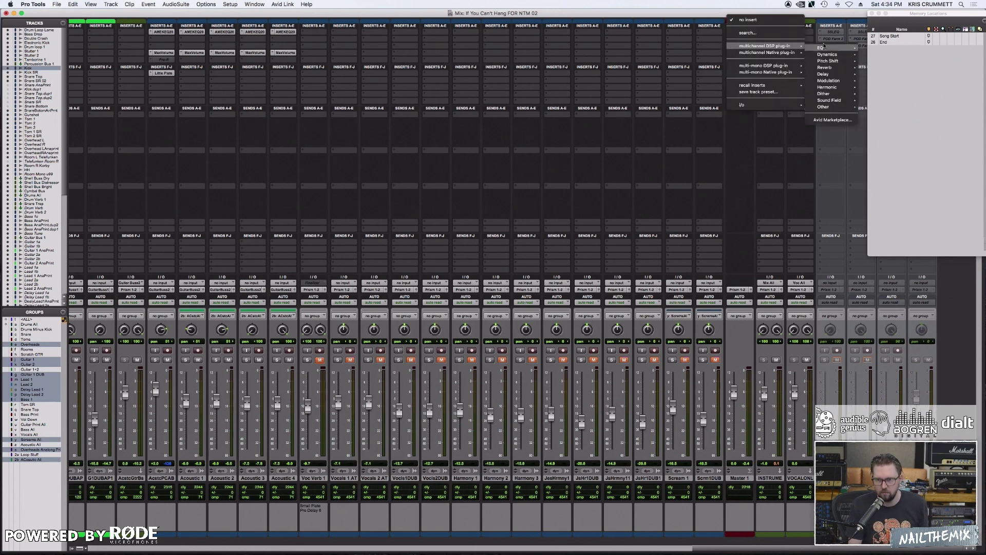
mouse_move(825, 107)
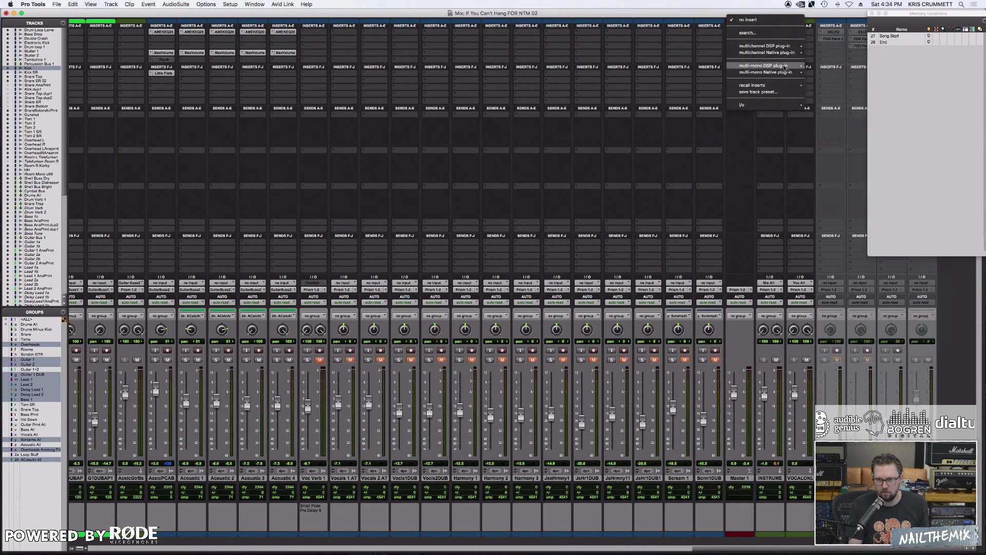
mouse_move(770, 66)
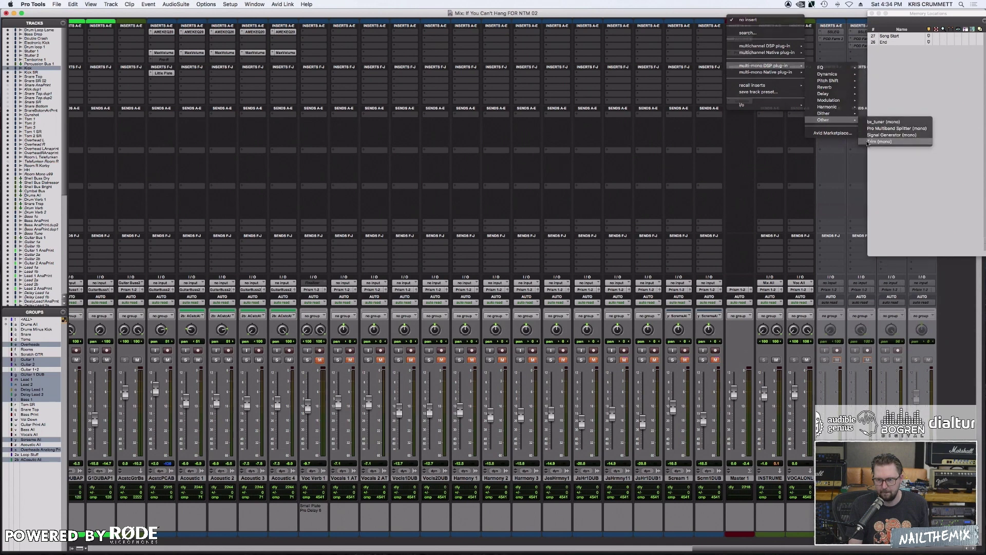
click(894, 143)
- Move the Trim window aside and lower its gain to about -4 dB
drag(554, 61, 404, 56)
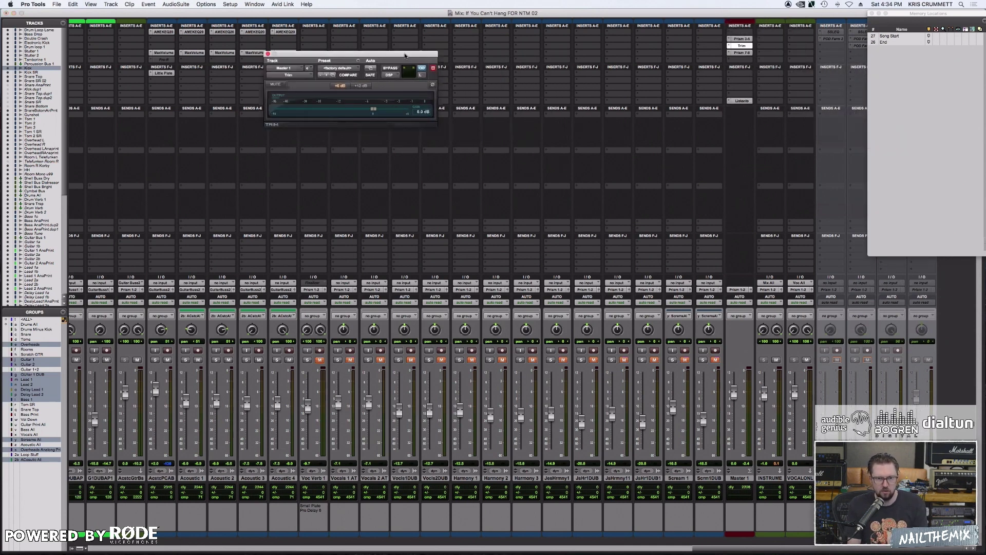
drag(374, 111, 342, 110)
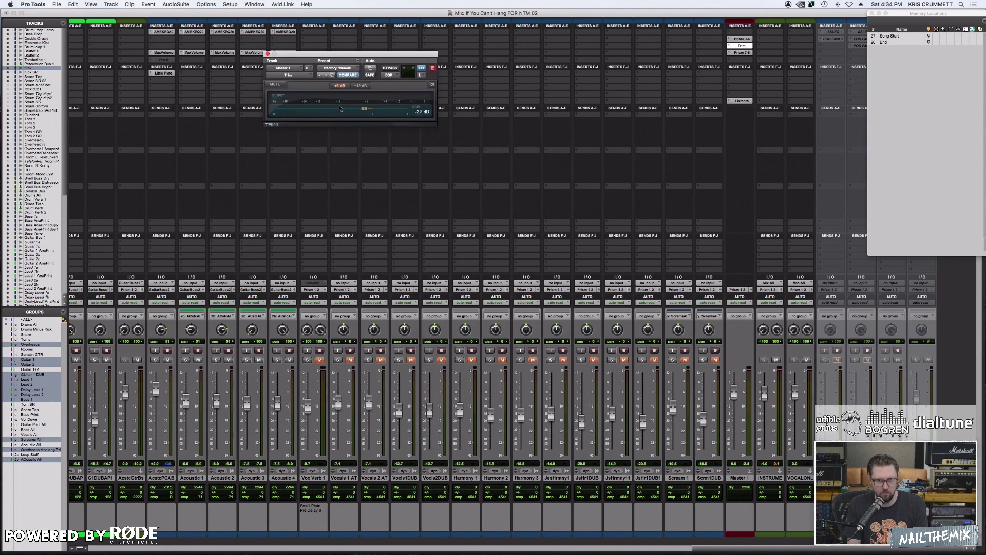
click(735, 52)
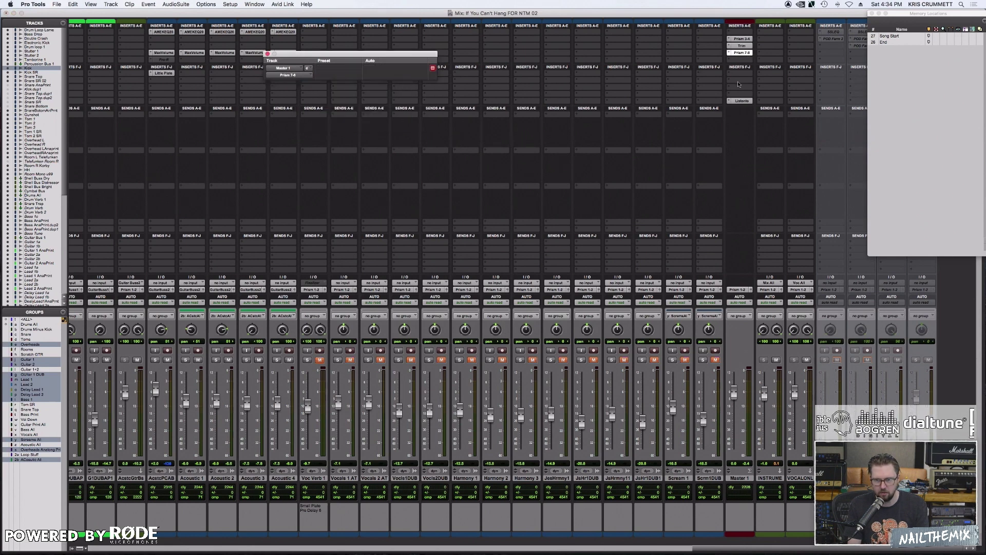
click(740, 46)
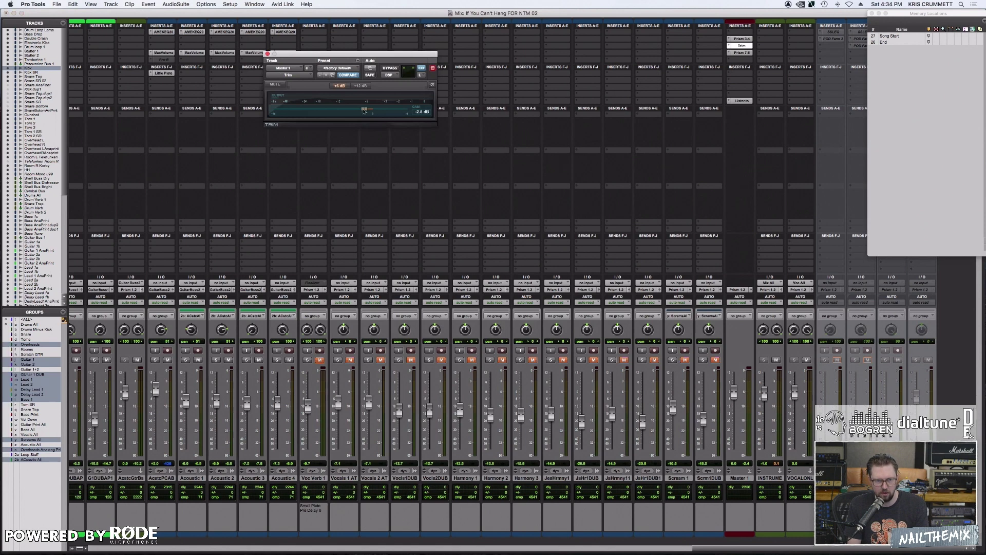
drag(365, 111, 349, 111)
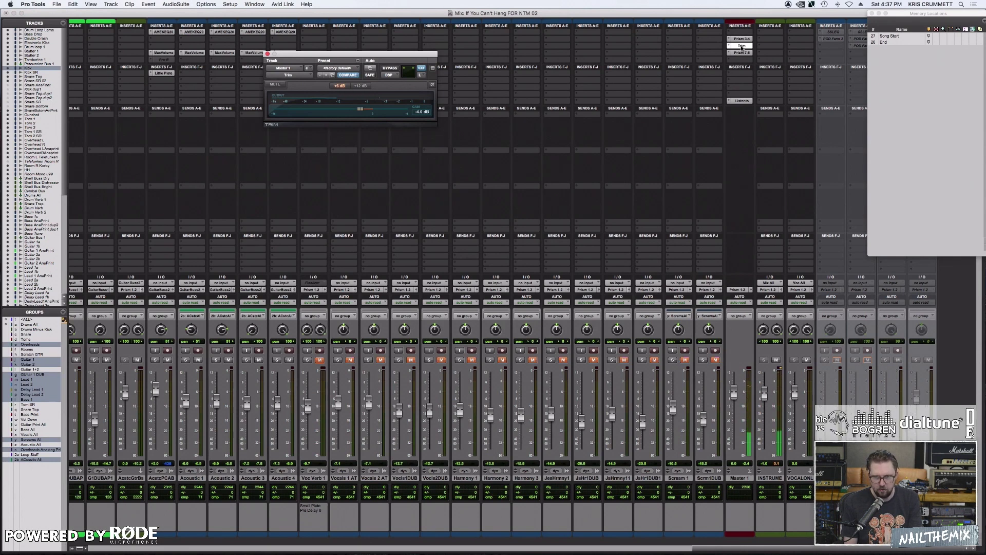
- Bypass the Master Trim, toggle Prism 3-4 off and on, and raise Trim gain to about -2.6 dB
super+click(742, 46)
ctrl+super+click(742, 39)
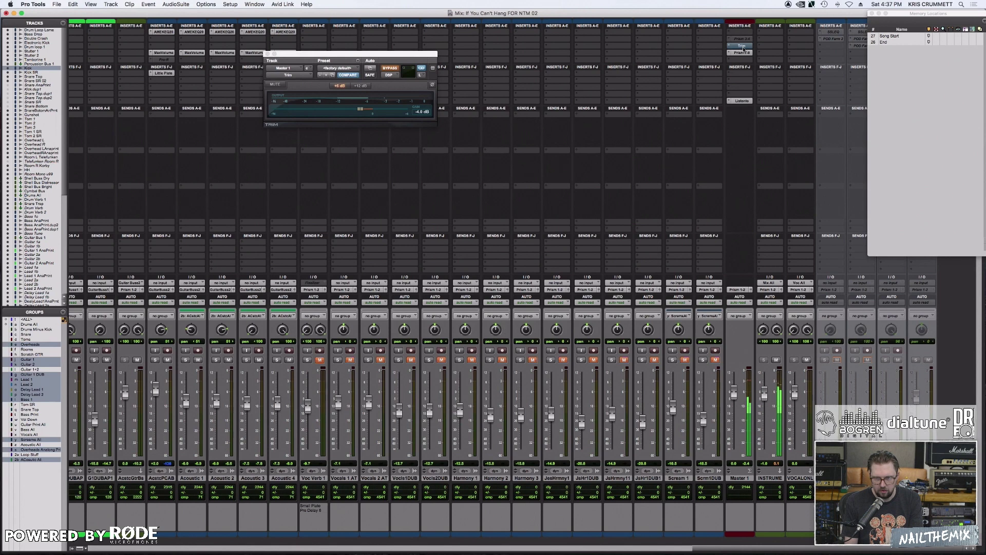
ctrl+super+click(743, 41)
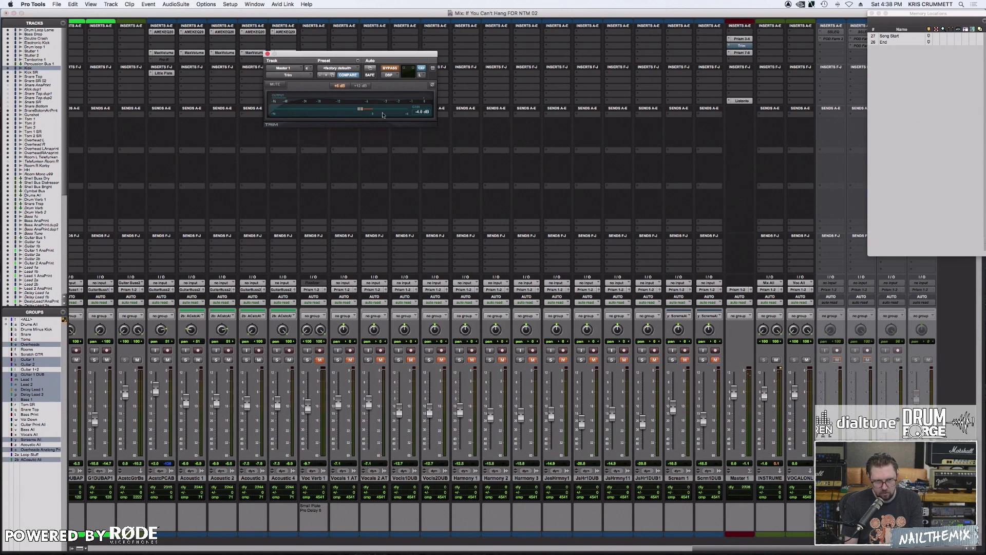
drag(360, 109, 386, 118)
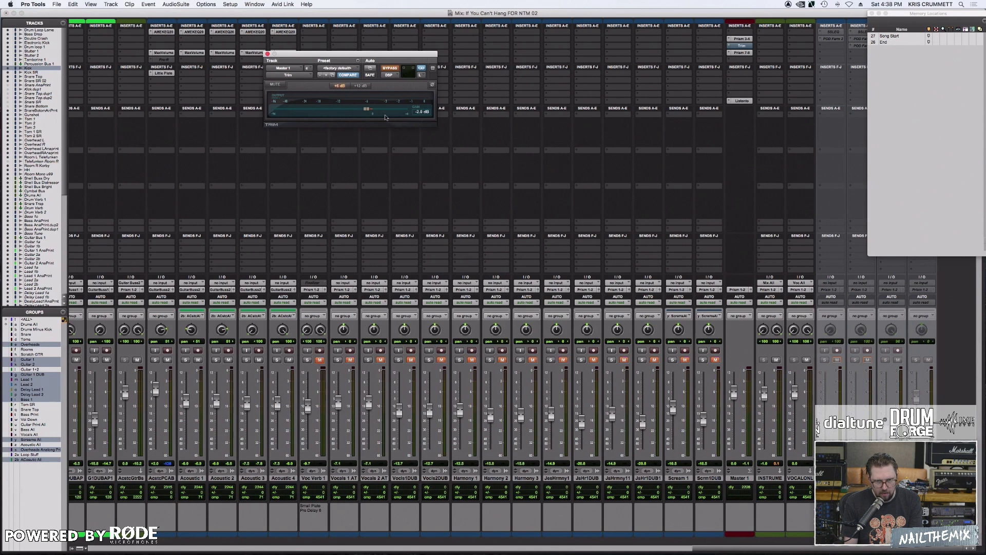
click(391, 68)
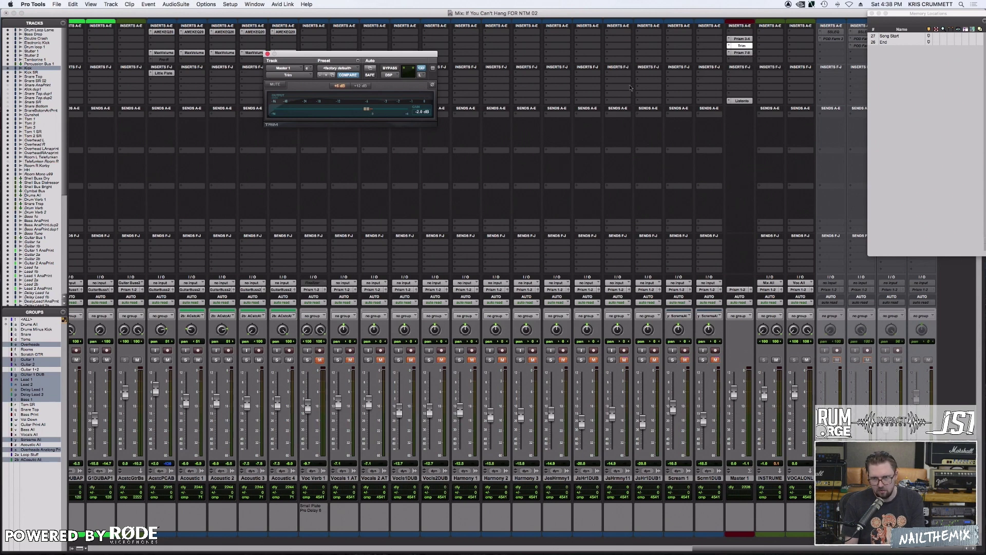
key(space)
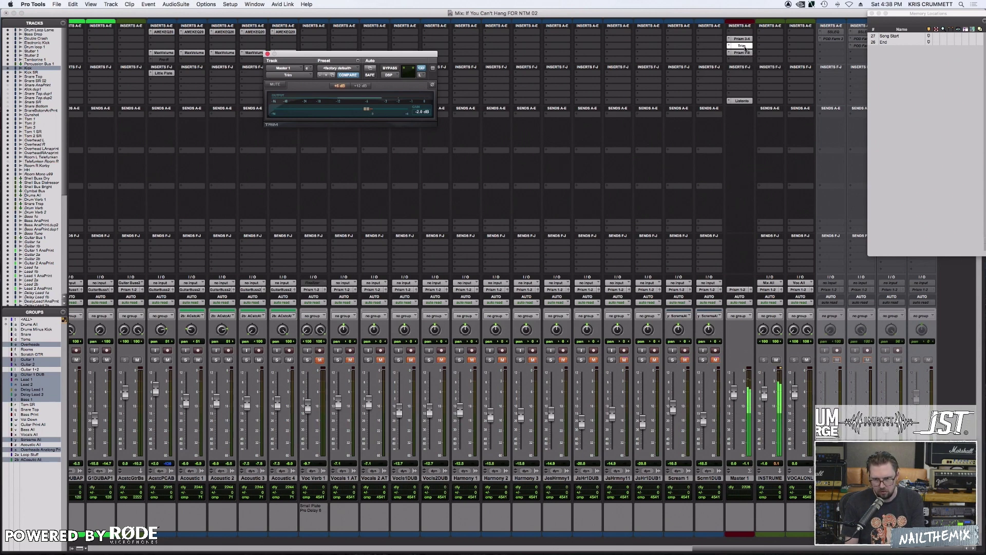
key(space)
ctrl+super+click(744, 47)
ctrl+super+click(743, 40)
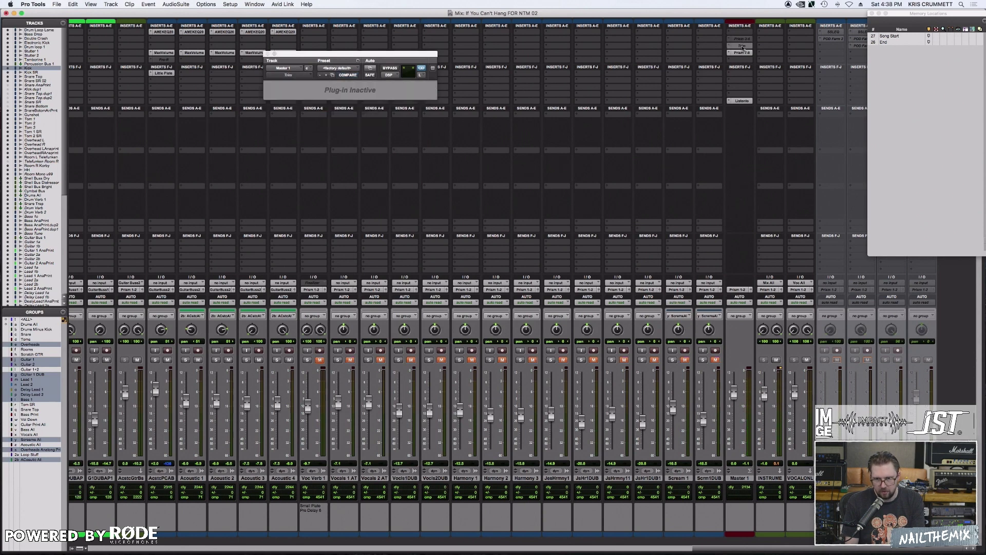
key(space)
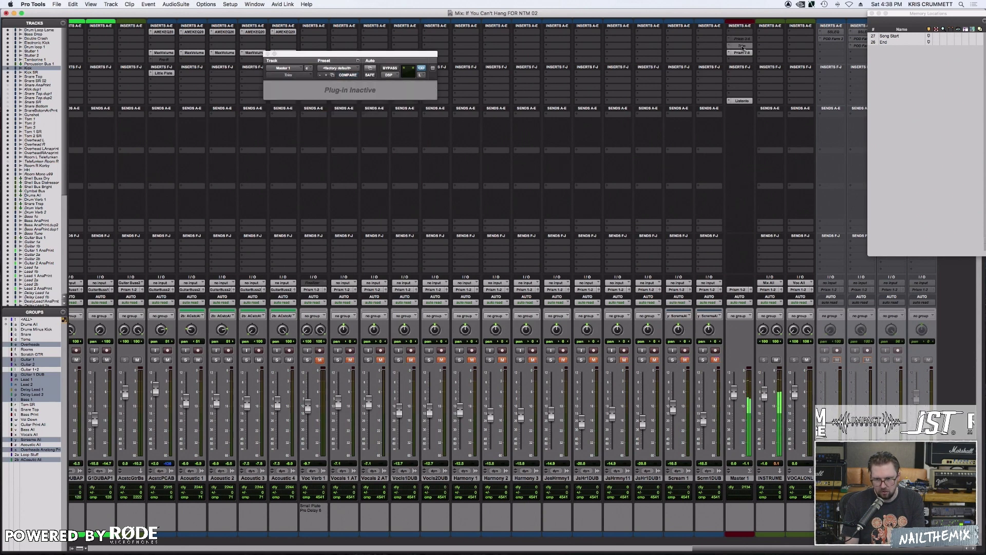
ctrl+super+click(743, 46)
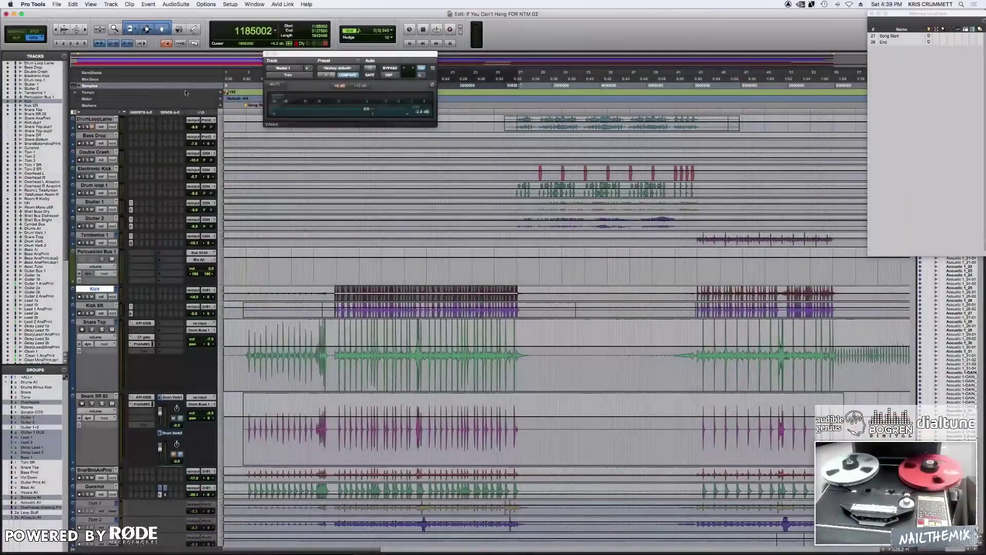
- Zoom in twice on the timeline waveforms, scroll right, then zoom back out
key(super+bracketright)
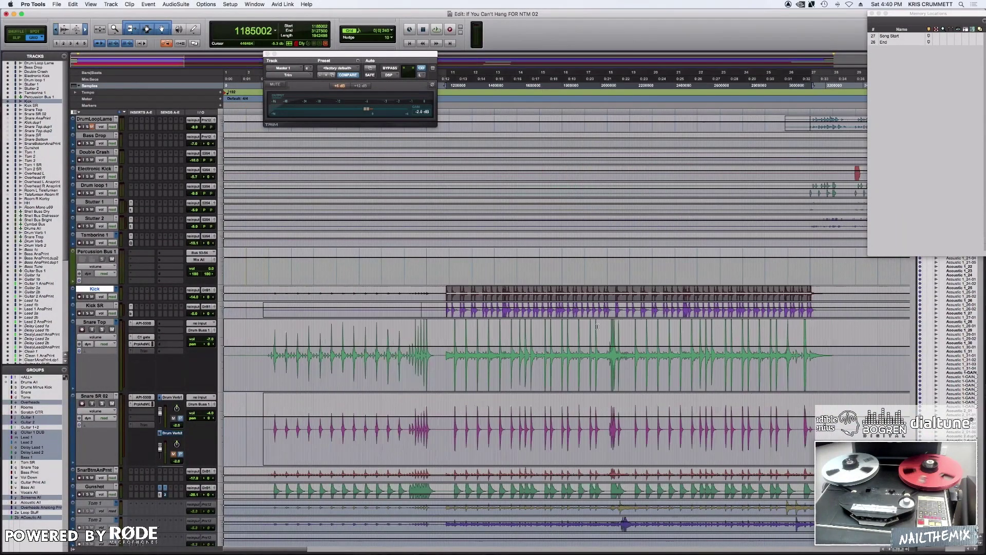
key(super+bracketright)
key(super+bracketright)
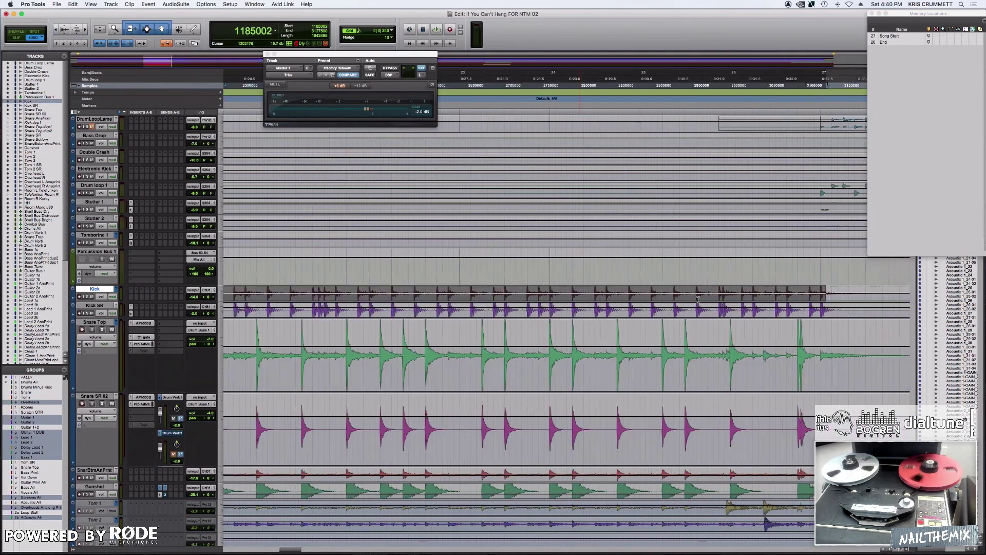
scroll(667, 291, right, 3)
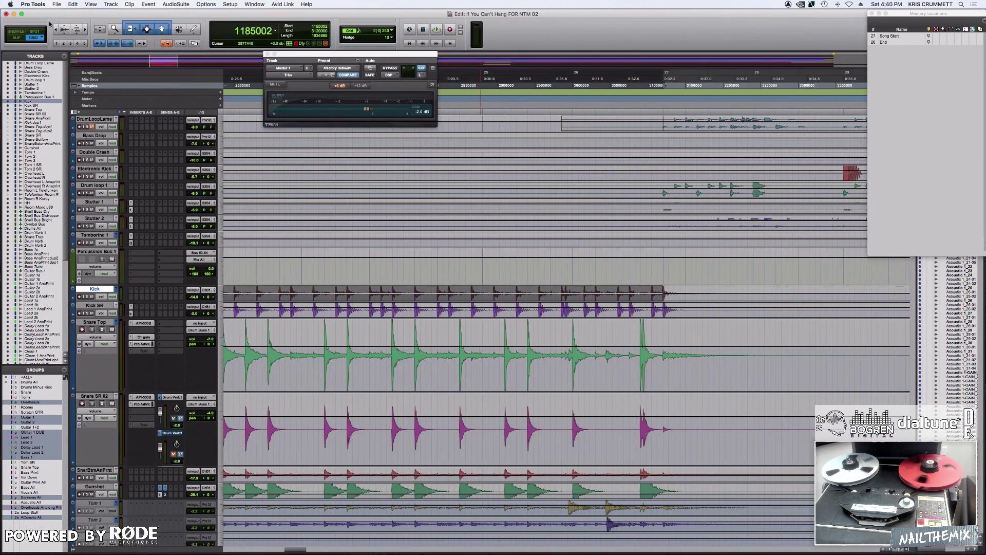
key(super+bracketleft)
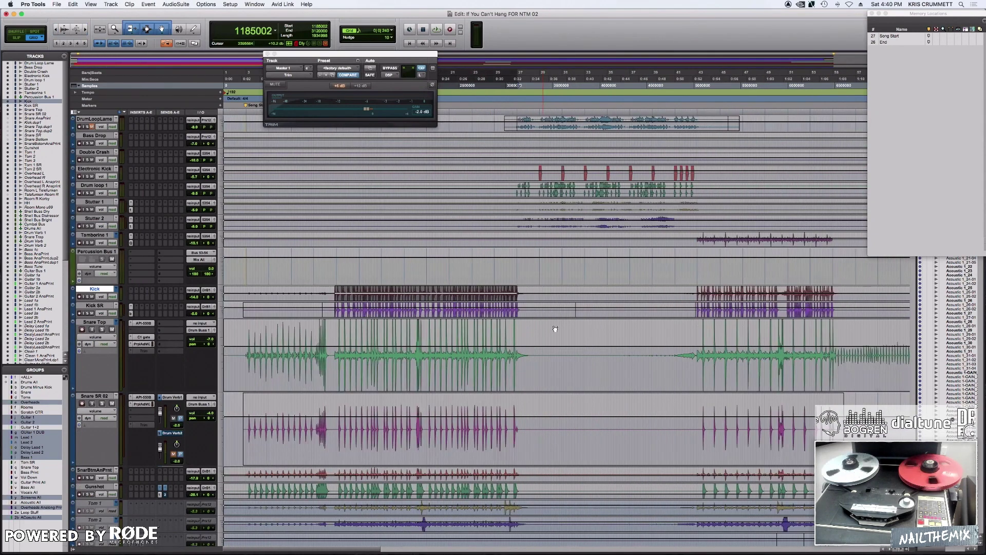
- Switch from the Edit window back to the Mix window with Cmd+=
key(super+equal)
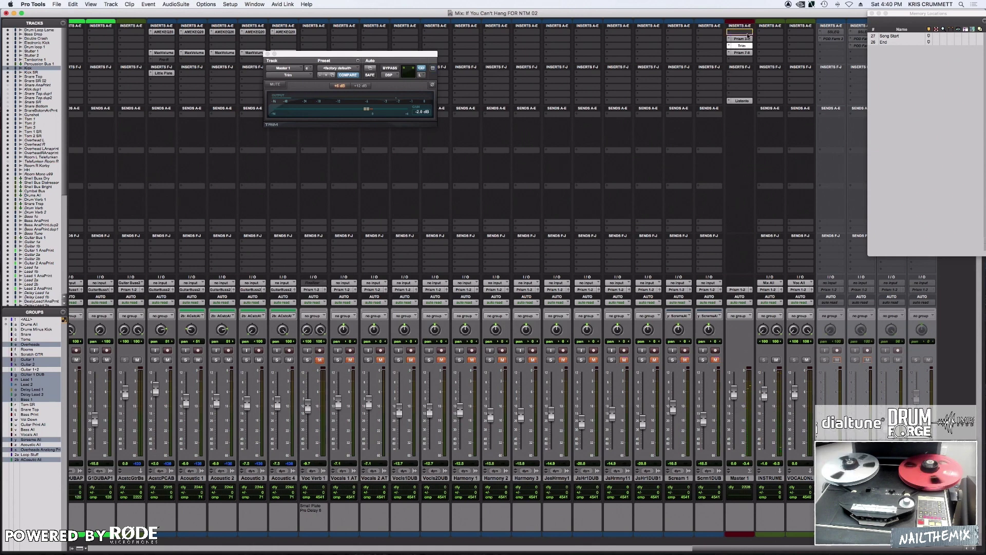
- Copy the Trim to Master 1's top insert at +1.5 dB, then deactivate Prism 3-4 and the lower Trim
drag(748, 36, 748, 35)
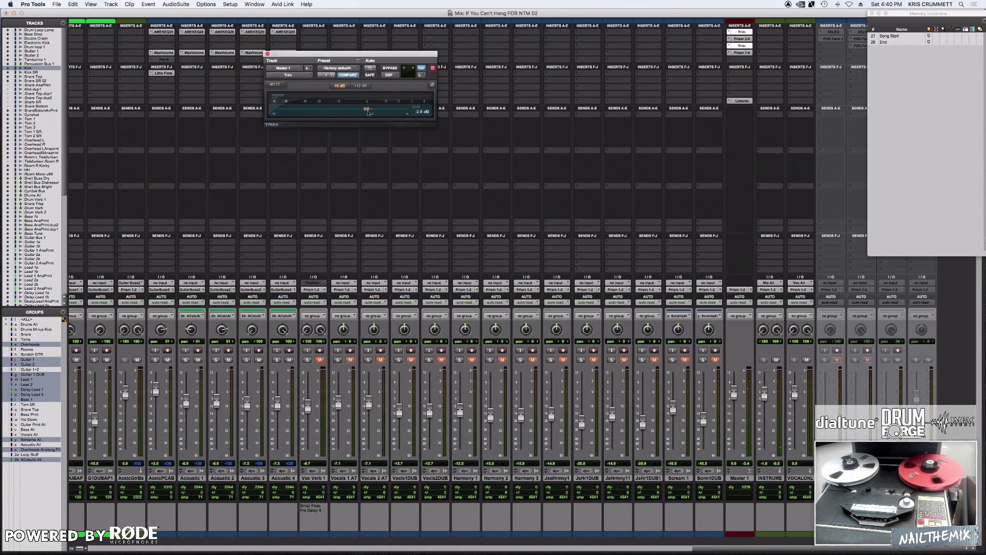
drag(368, 109, 416, 121)
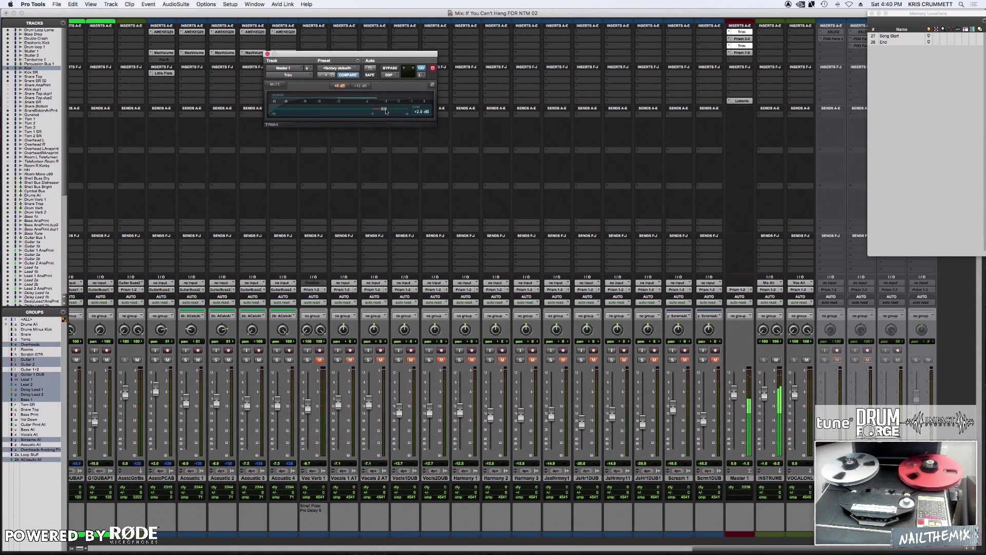
drag(385, 110, 381, 111)
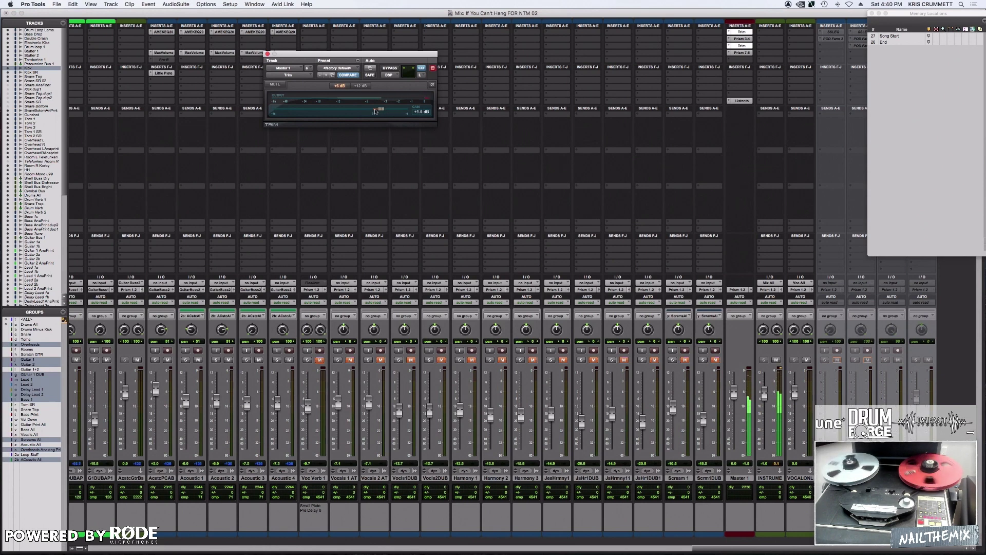
ctrl+super+click(742, 46)
- Toggle the Master inserts off and back on, then pull the Trim gain down to about -2.2 dB
ctrl+super+click(742, 38)
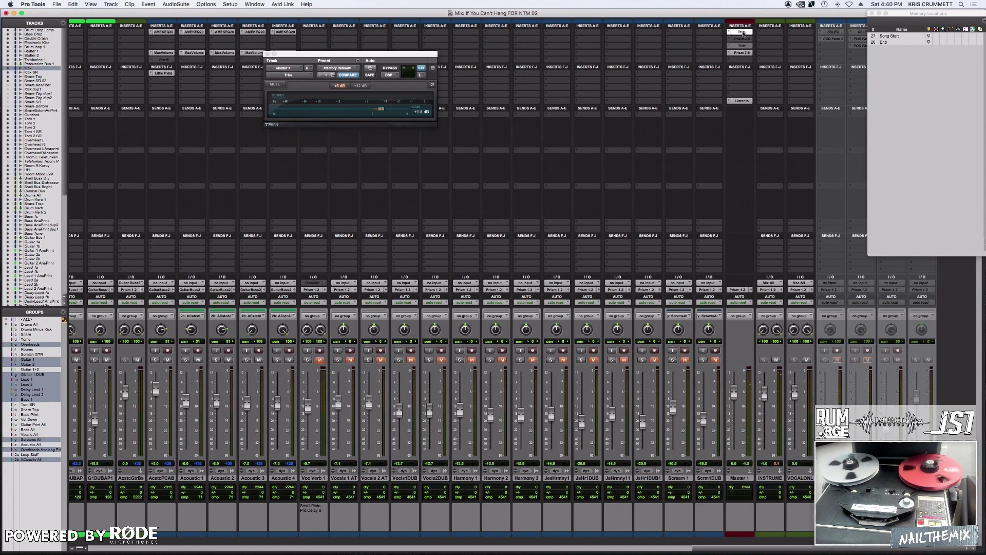
ctrl+super+click(743, 33)
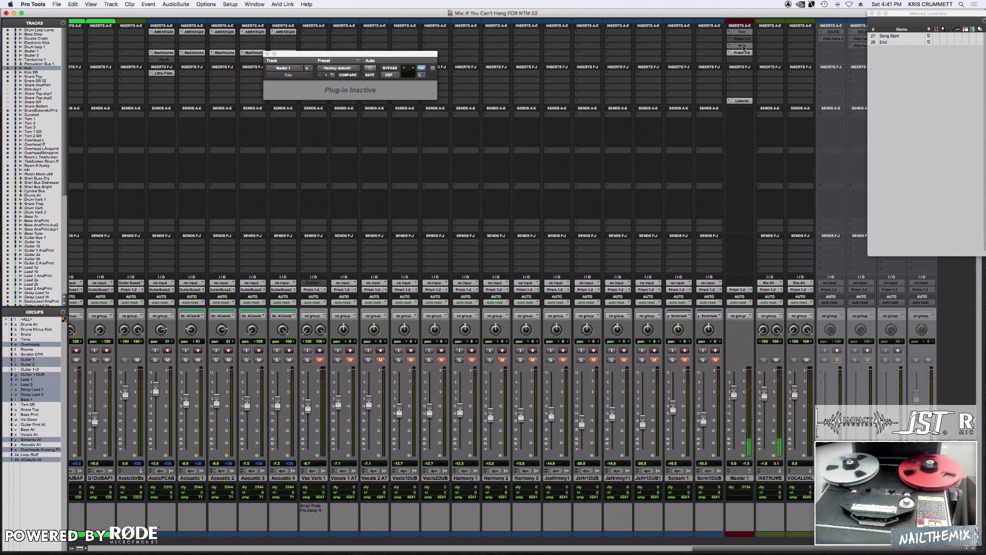
click(743, 46)
ctrl+super+click(743, 39)
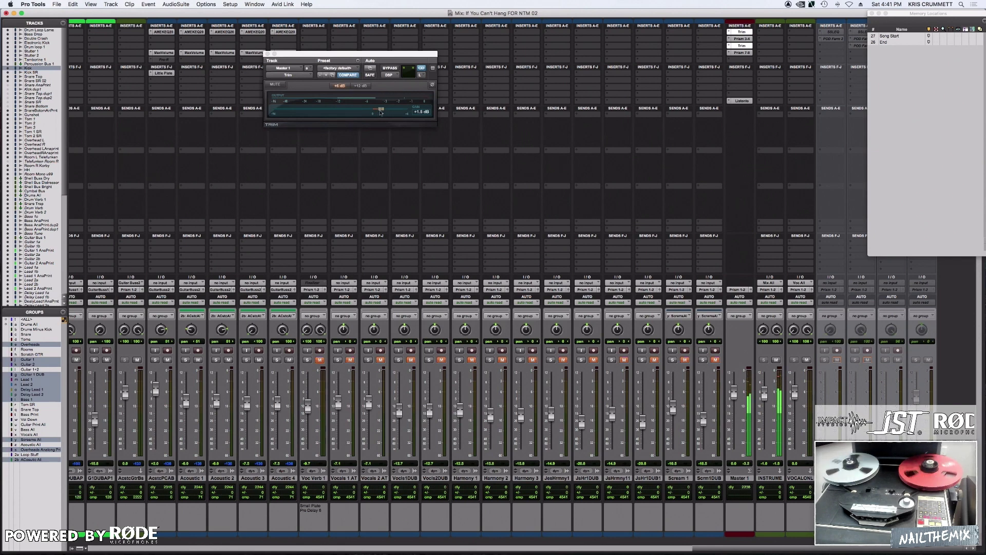
drag(380, 115, 387, 113)
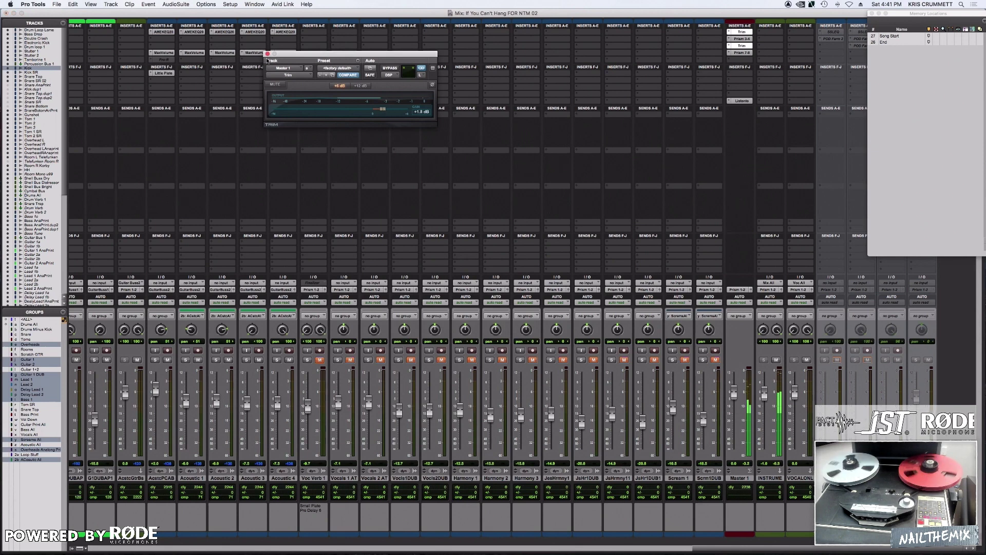
drag(383, 110, 361, 111)
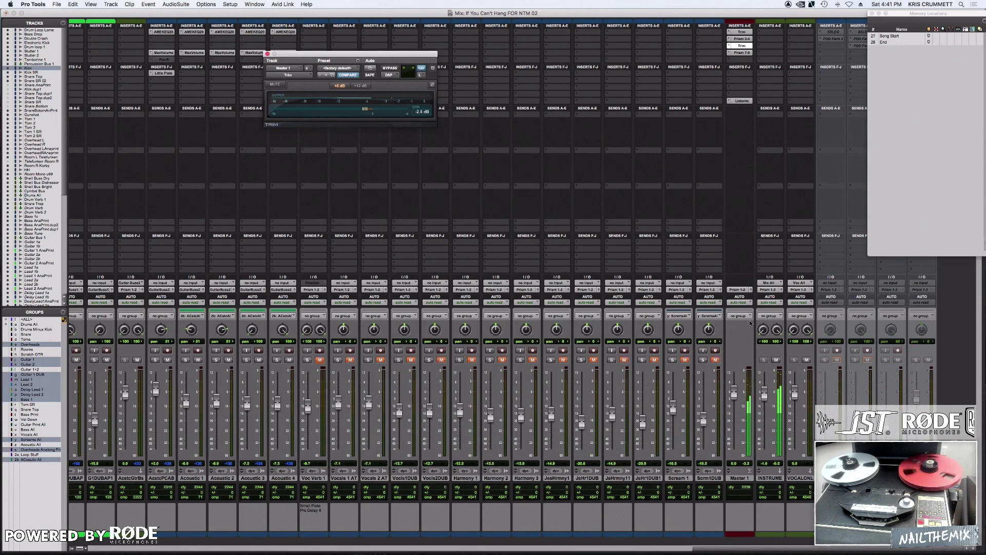
- Deactivate the lower Trim, Prism 3-4 and top Trim inserts, then reactivate all three
ctrl+super+click(742, 45)
ctrl+super+click(742, 38)
ctrl+super+click(744, 32)
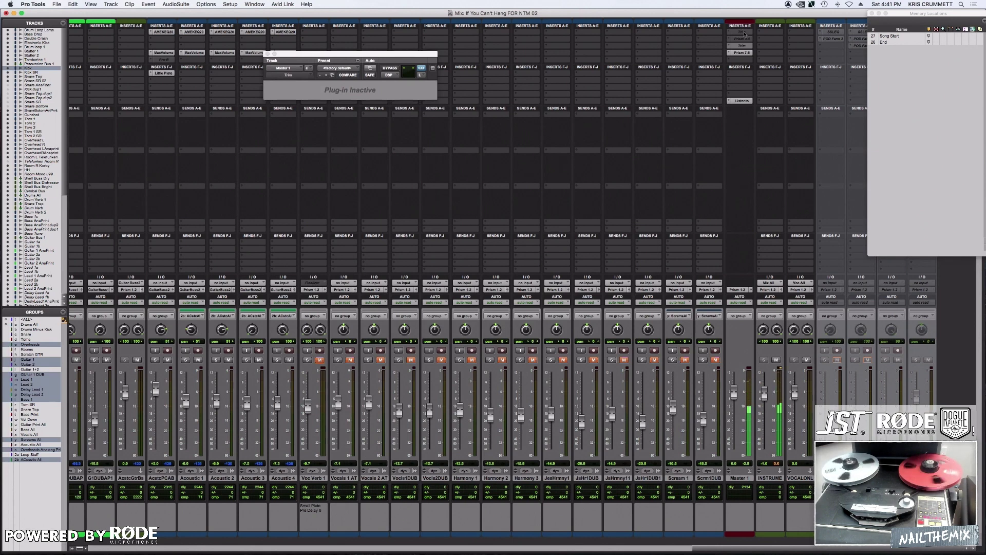
ctrl+super+click(743, 32)
ctrl+super+click(744, 39)
ctrl+super+click(746, 46)
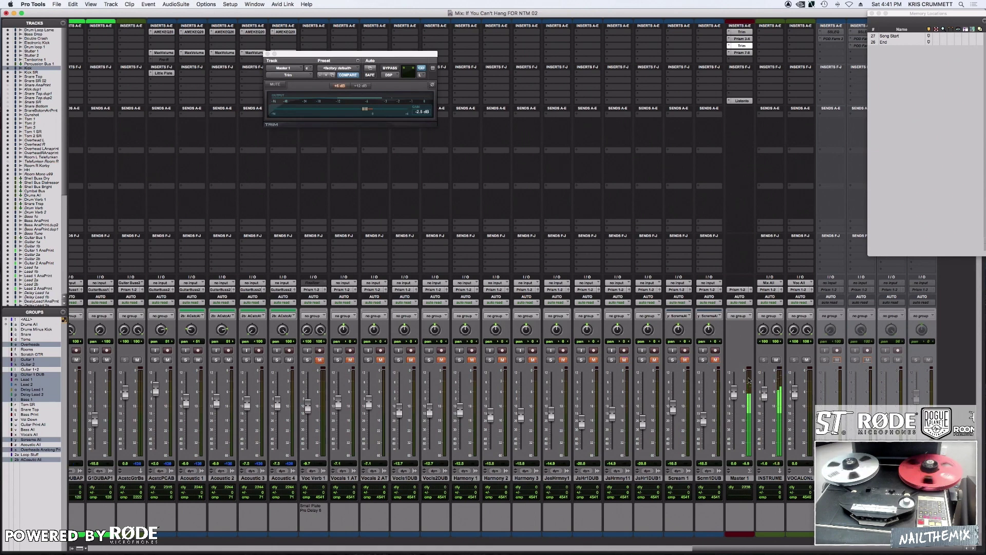
- Nudge the Snare SR02 and Kick SR fader levels up slightly
scroll(511, 388, left, 15)
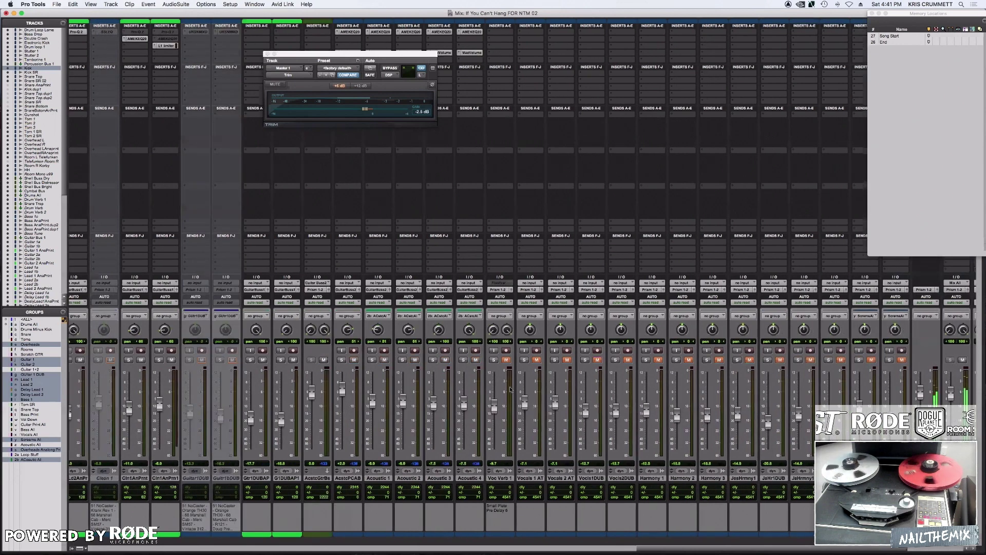
scroll(410, 389, left, 15)
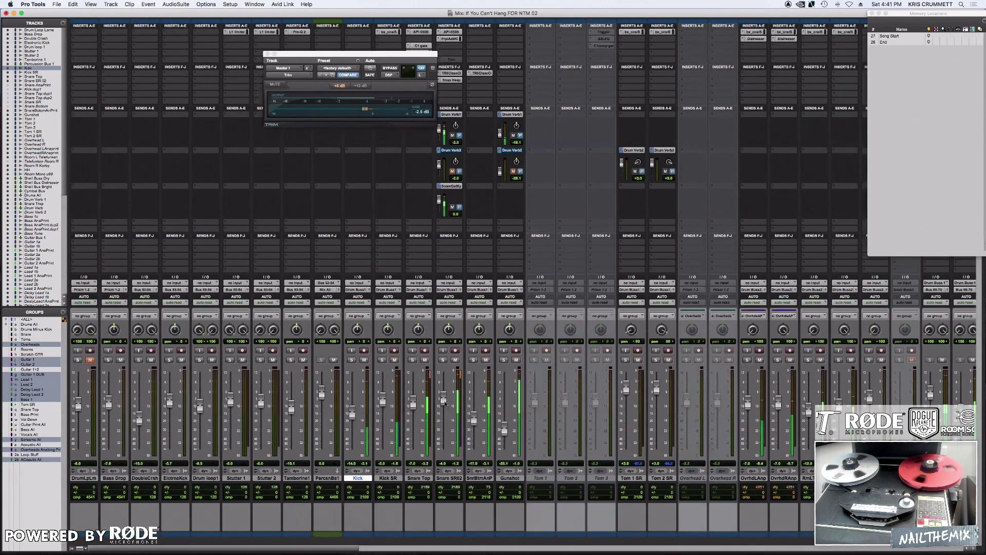
drag(446, 397, 448, 391)
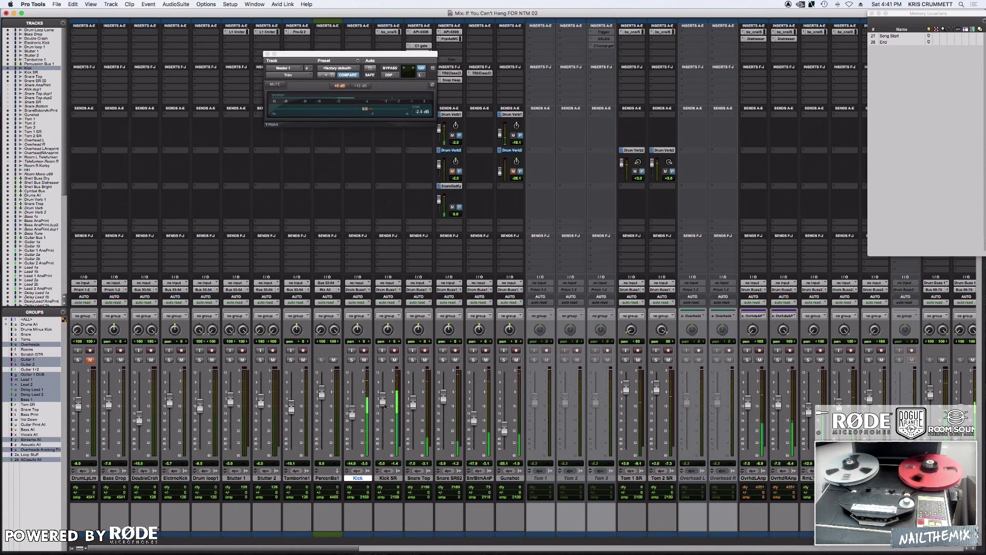
drag(384, 400, 386, 403)
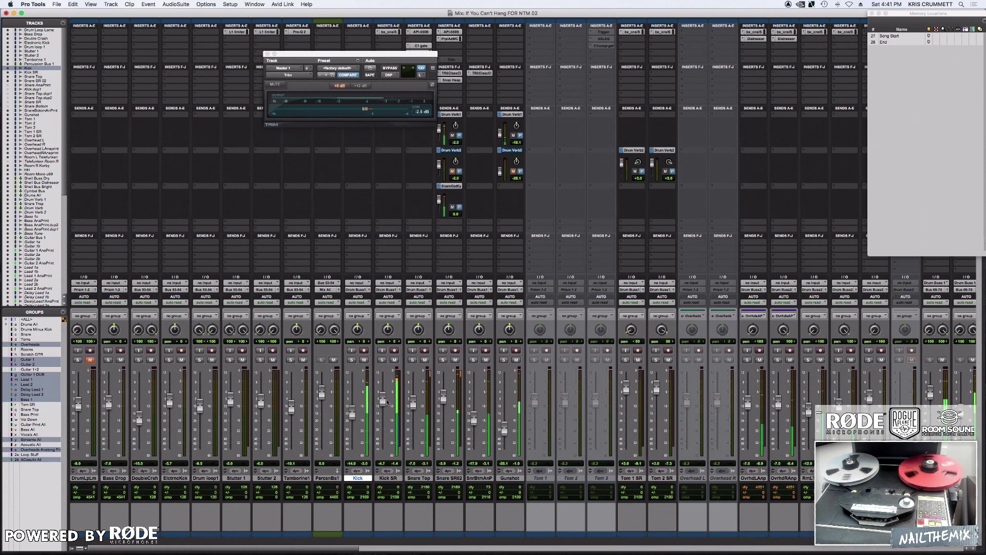
- Raise the Room L Telefunken SSL 4000 E output to +1.2 dB, then scroll to Master 1
scroll(452, 394, right, 4)
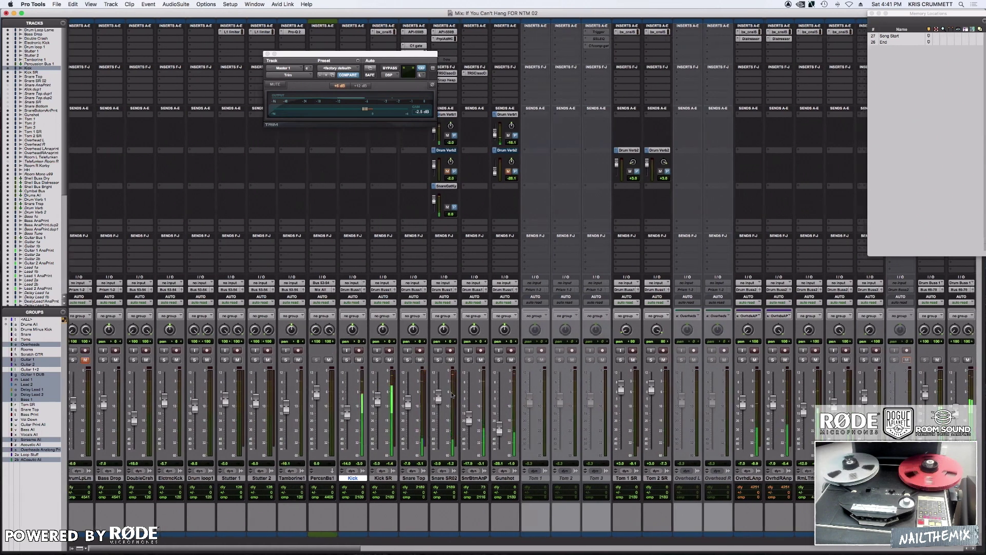
scroll(452, 395, right, 12)
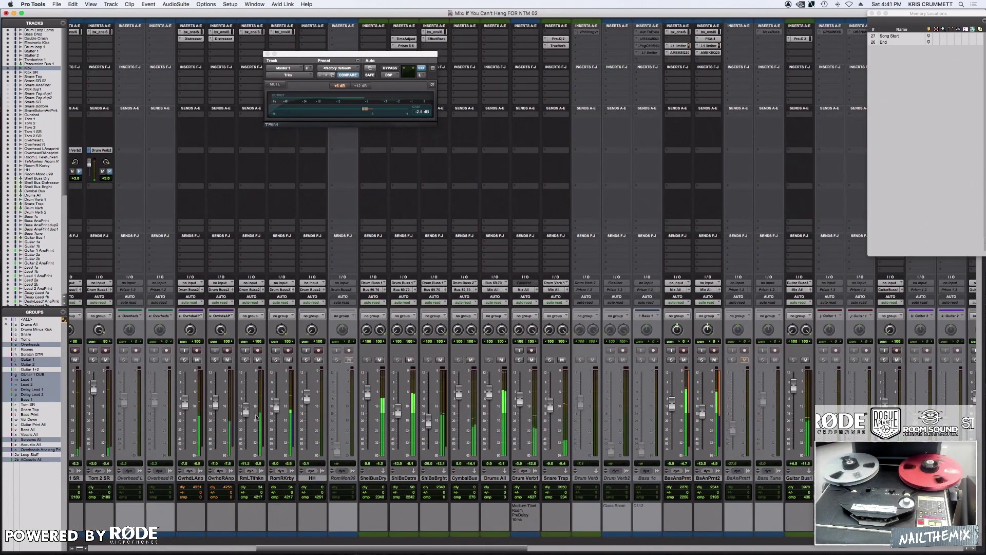
click(251, 32)
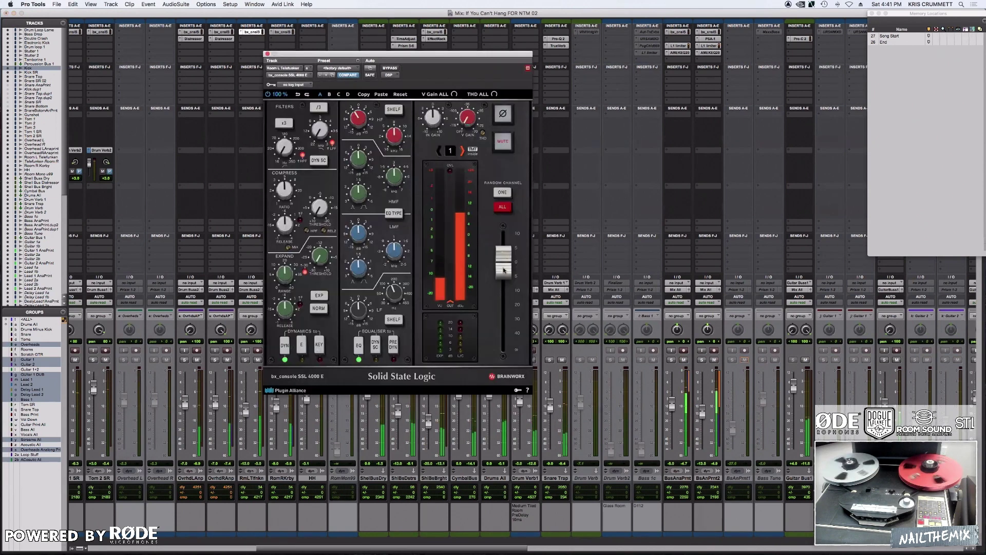
drag(504, 270, 503, 264)
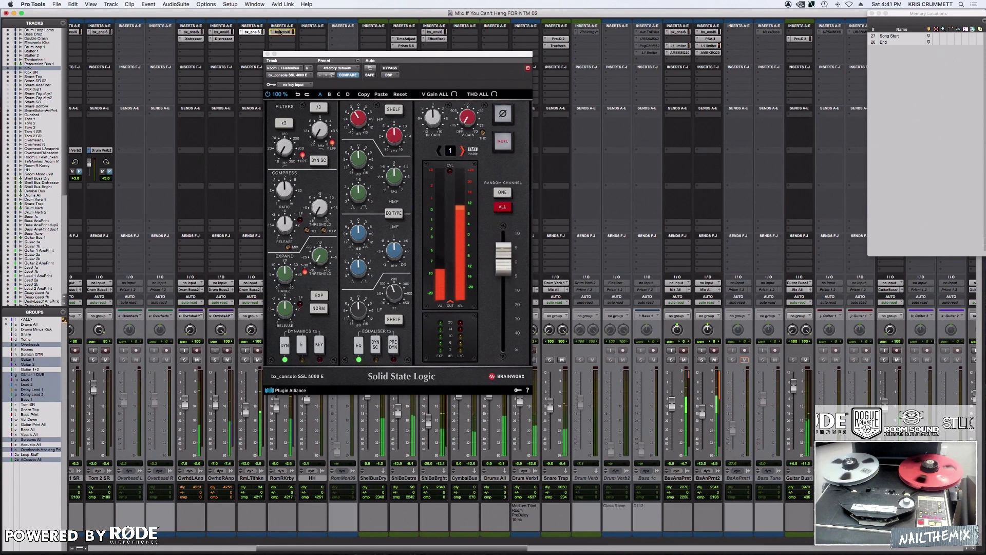
click(267, 54)
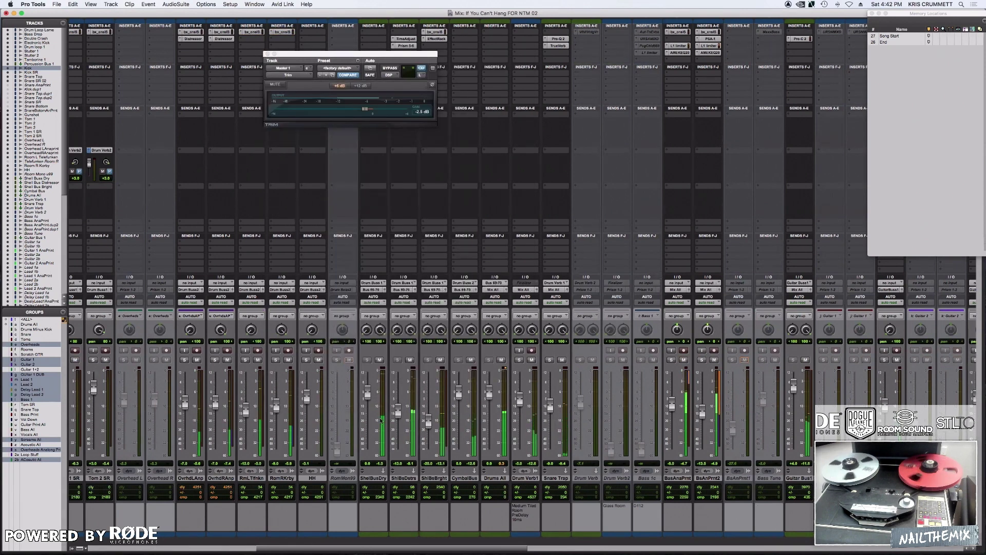
scroll(417, 395, right, 5)
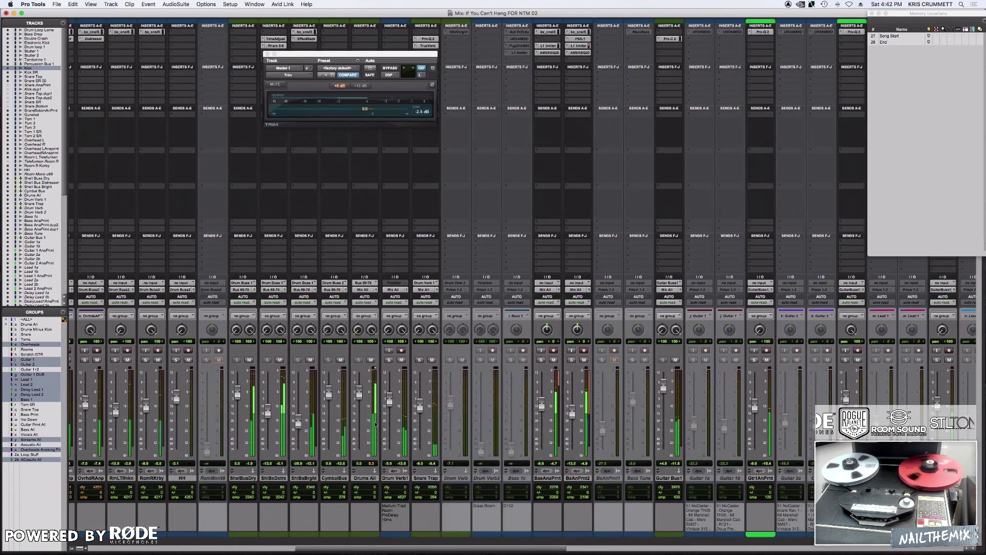
scroll(579, 390, right, 15)
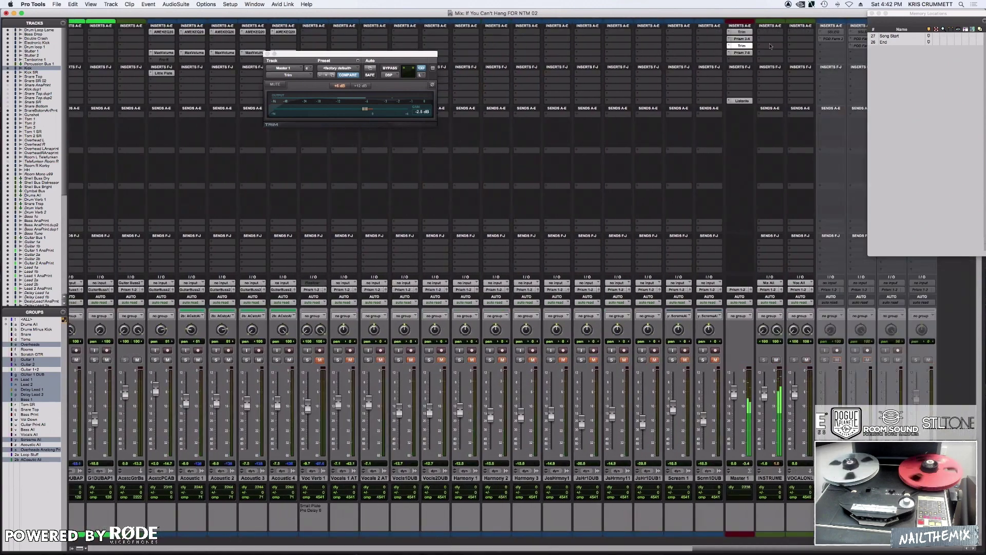
ctrl+super+click(742, 32)
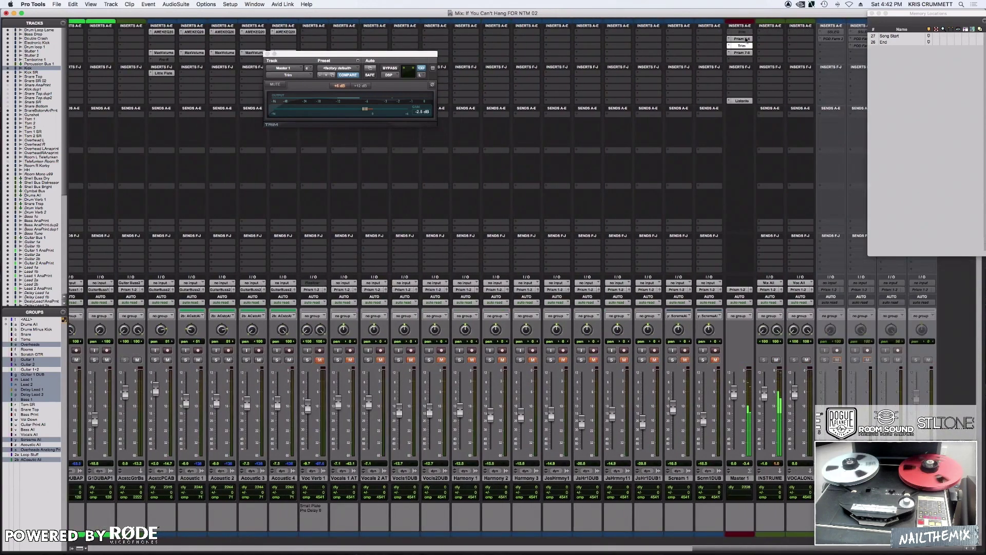
ctrl+super+click(741, 38)
ctrl+super+click(743, 46)
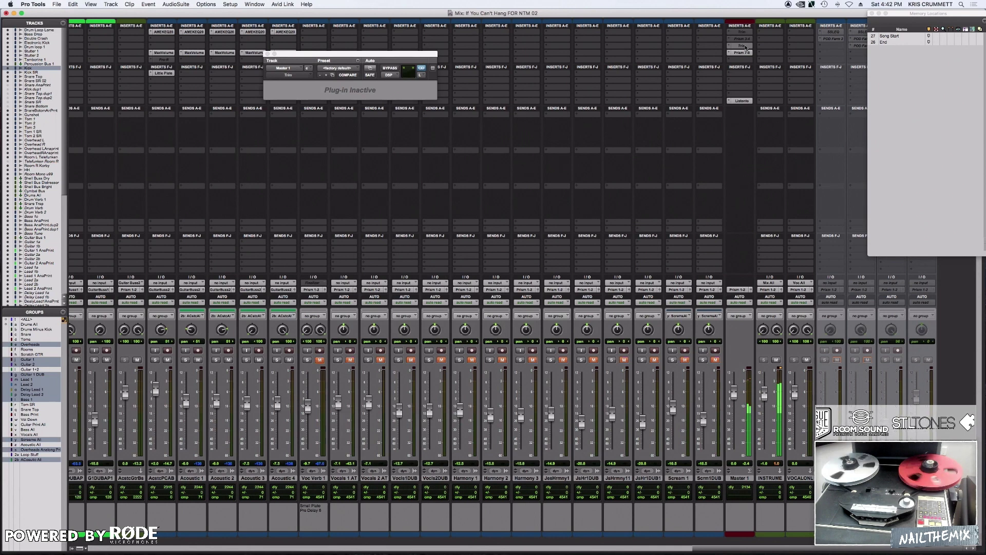
ctrl+super+click(746, 48)
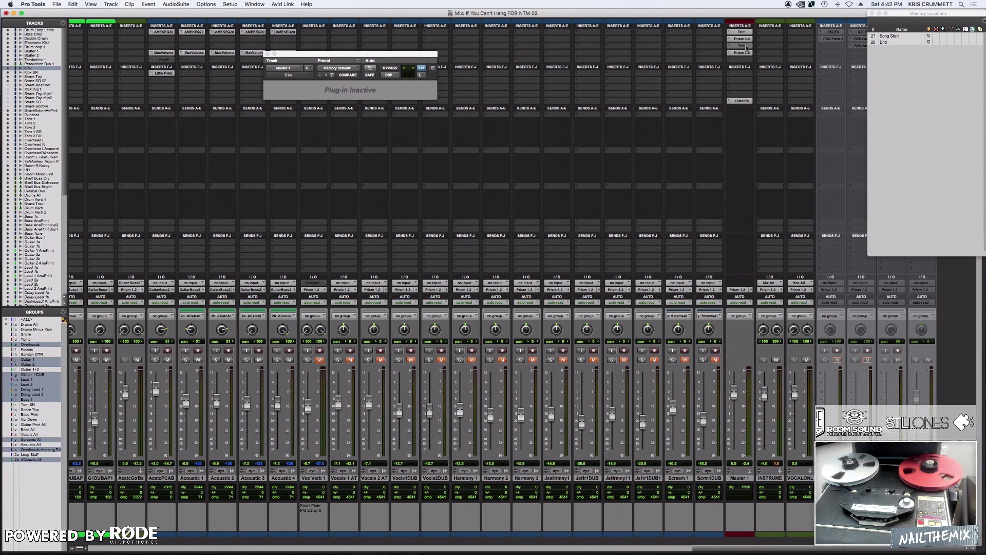
ctrl+super+click(746, 47)
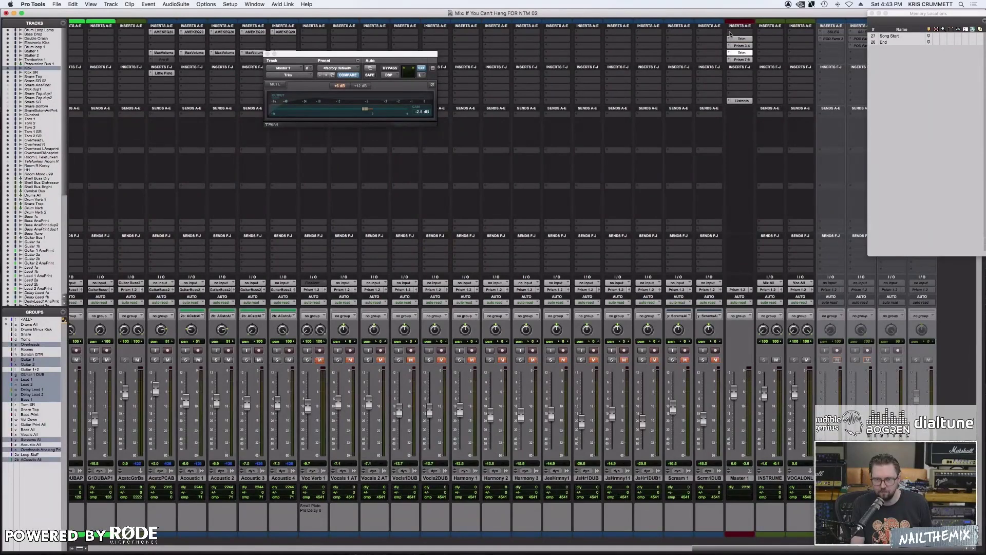
- Insert the AMEK EQ 200 on the Master bus and move its window left
click(730, 32)
mouse_move(765, 31)
mouse_move(822, 34)
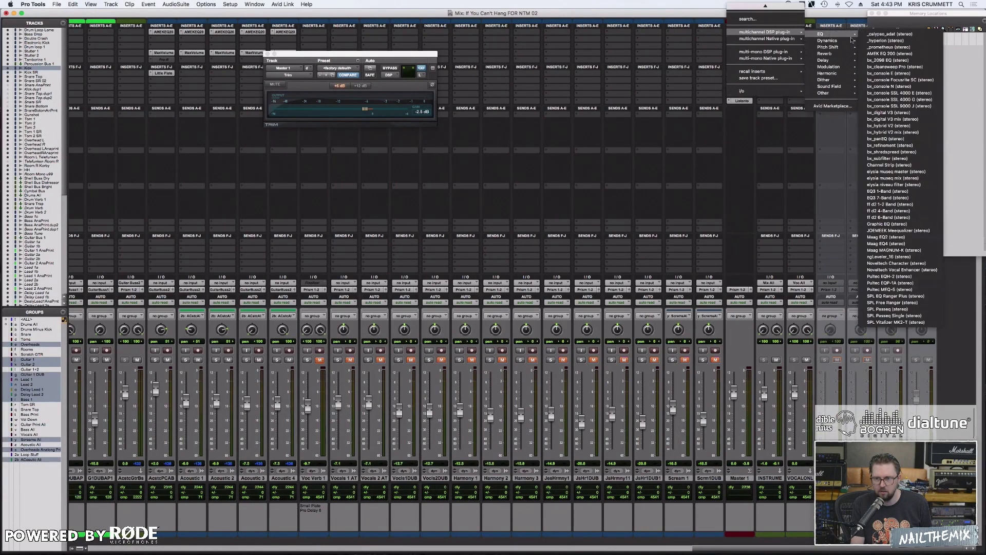
click(735, 100)
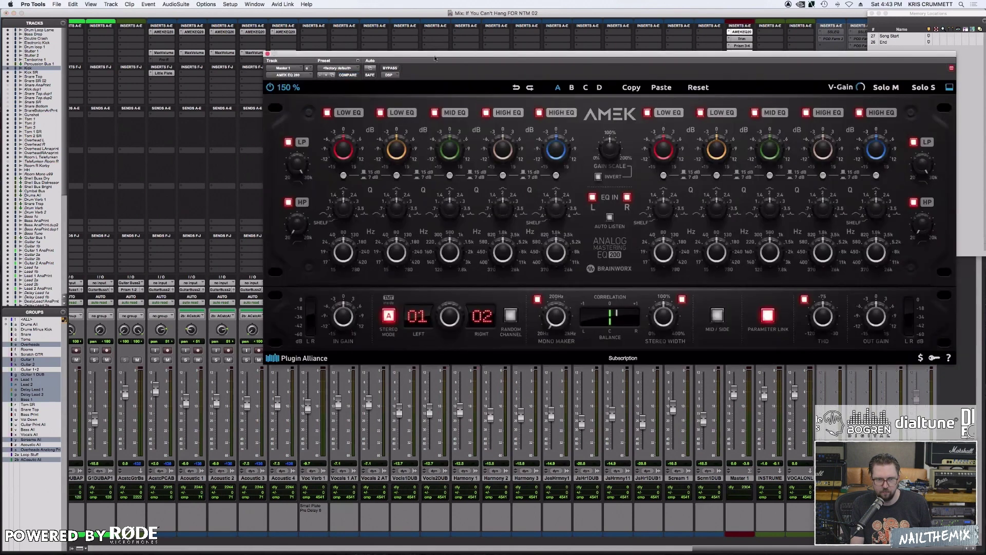
drag(435, 58, 266, 66)
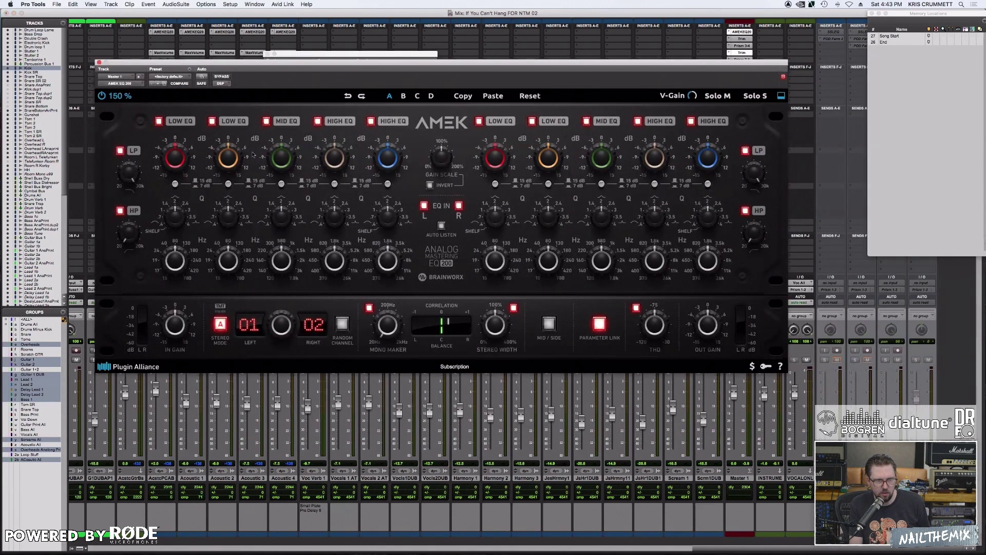
- Compare the low EQ band off and on, then lower its frequency slightly
click(160, 122)
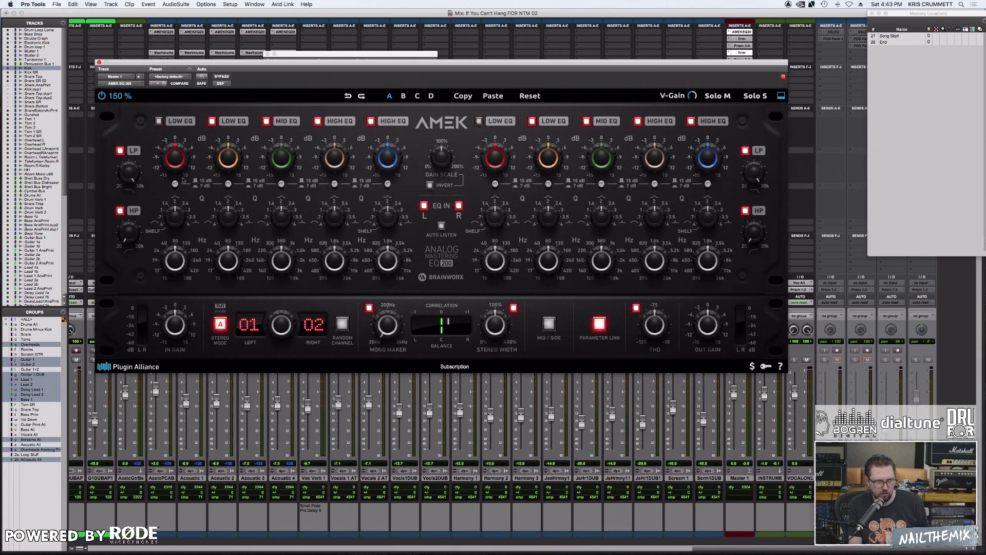
click(159, 121)
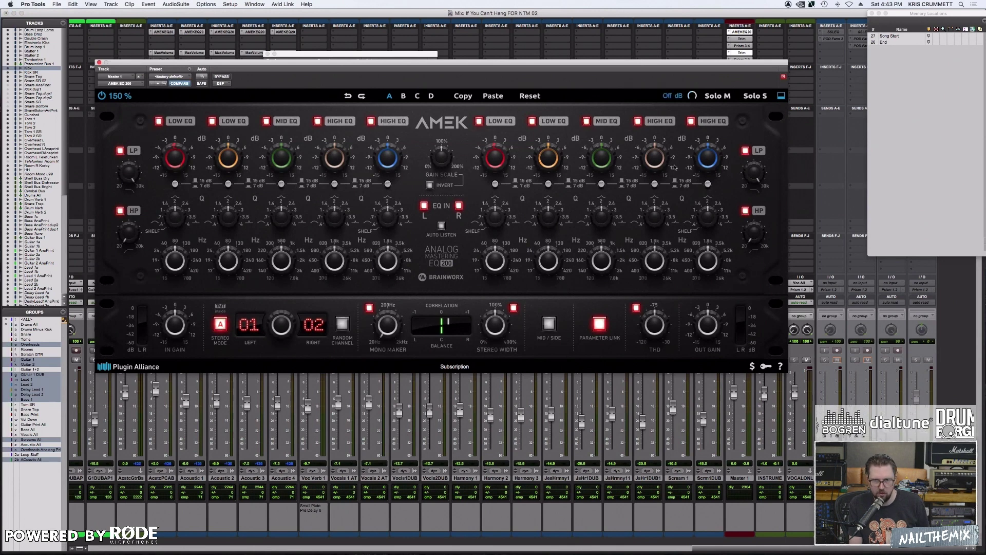
mouse_move(185, 268)
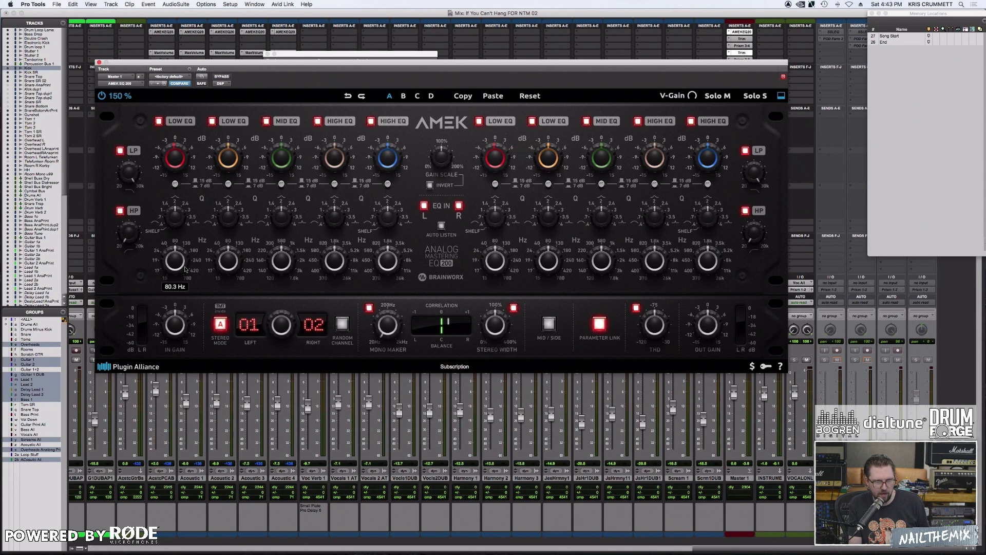
drag(186, 268, 186, 271)
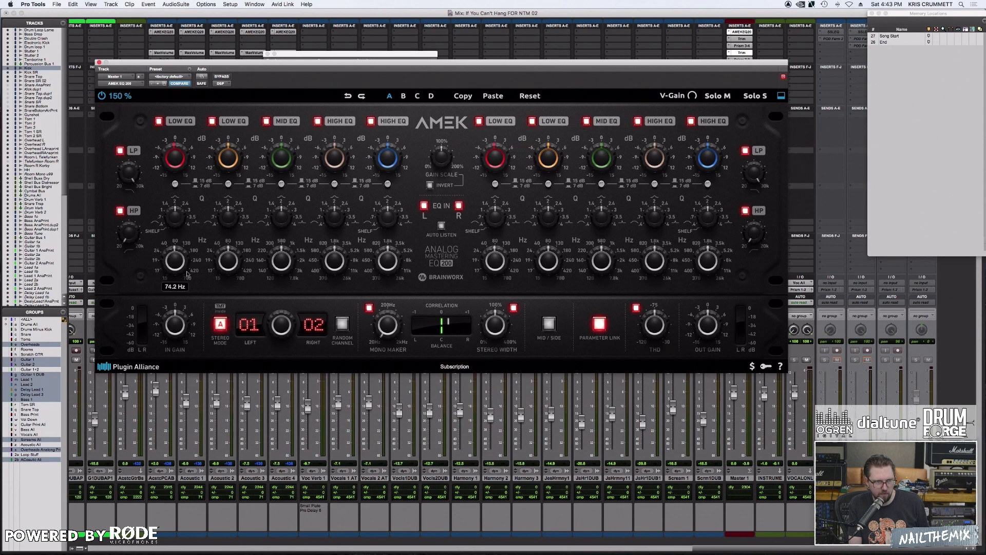
scroll(187, 275, down, 2)
scroll(187, 275, down, 1)
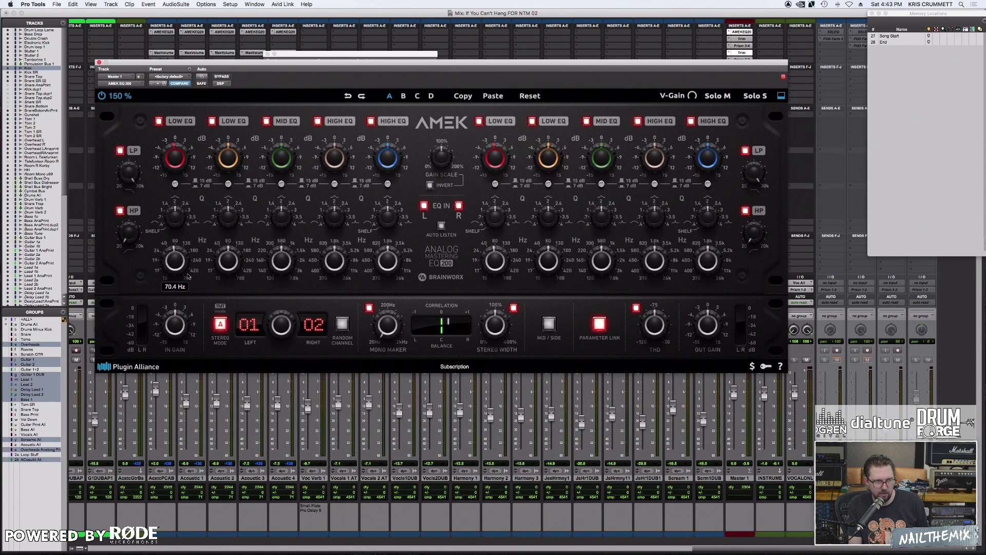
scroll(187, 276, up, 3)
scroll(187, 273, up, 3)
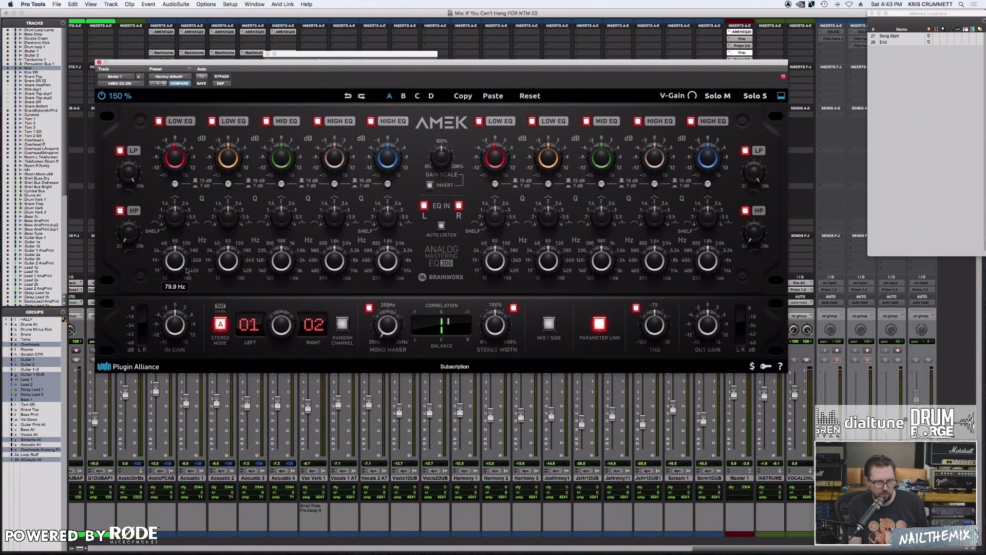
- Set Stereo Mode to D with both sides on channel 01 and turn THD off
click(220, 324)
click(221, 323)
click(221, 324)
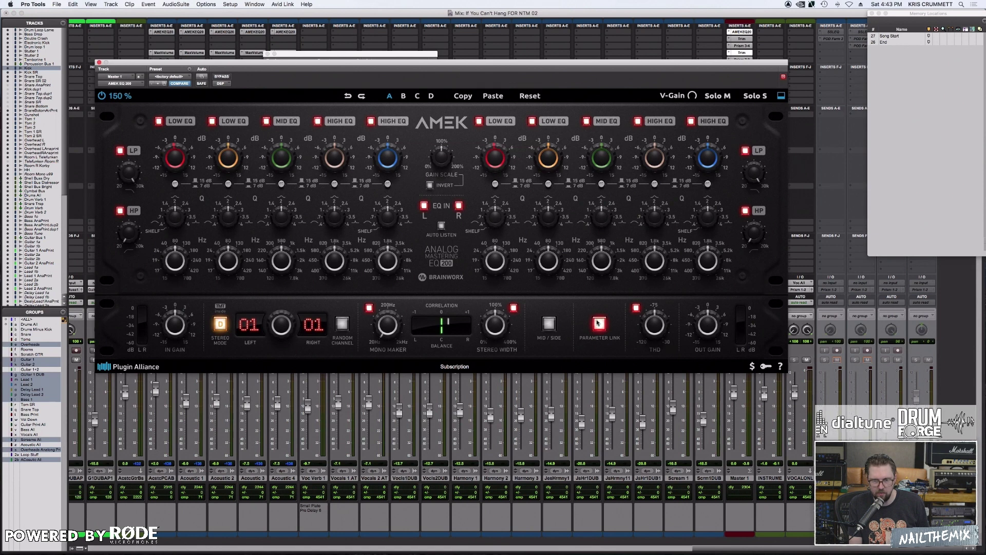
click(636, 308)
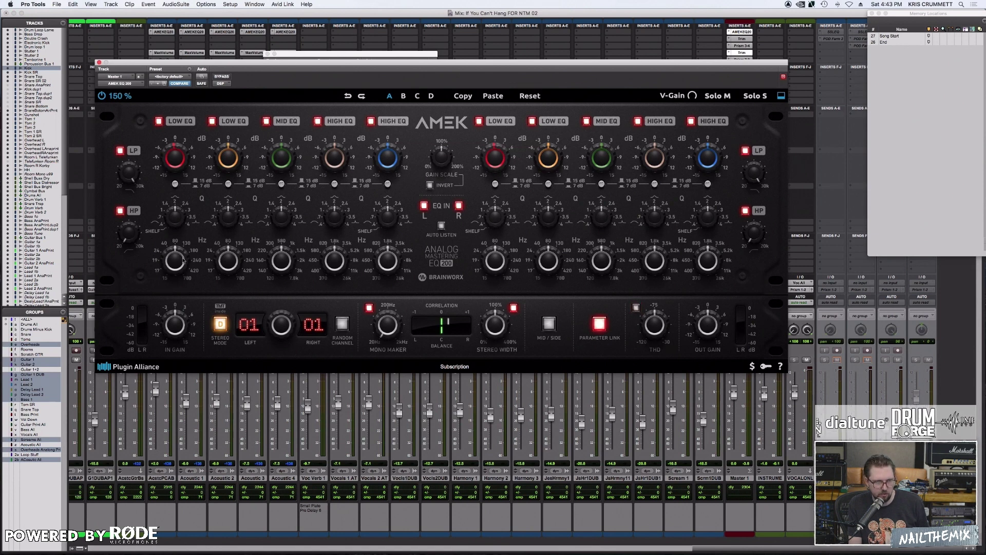
- Lower the AMEK low band to about 60 Hz, adjust its Q, uncover Trim, and play back
drag(184, 260, 182, 275)
drag(181, 215, 181, 227)
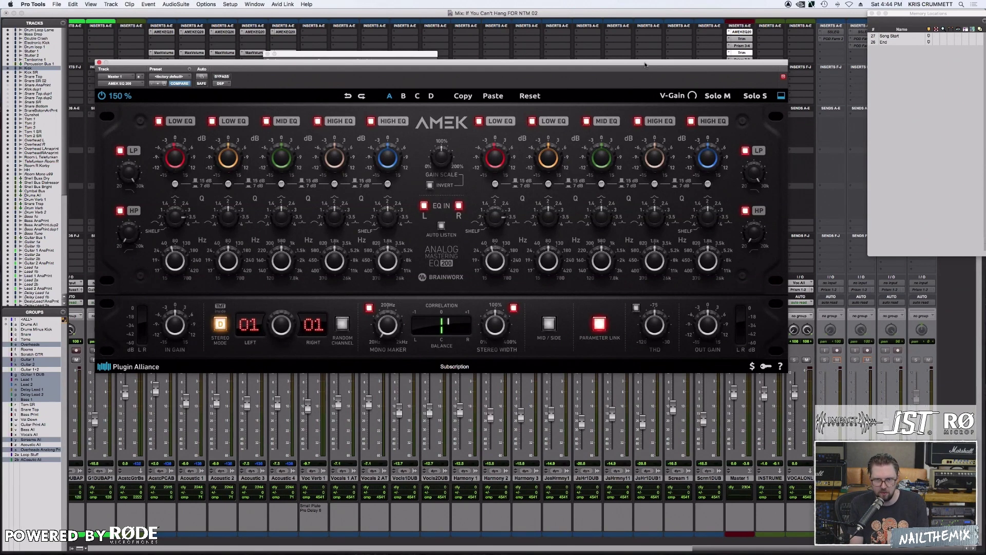
drag(645, 64, 645, 147)
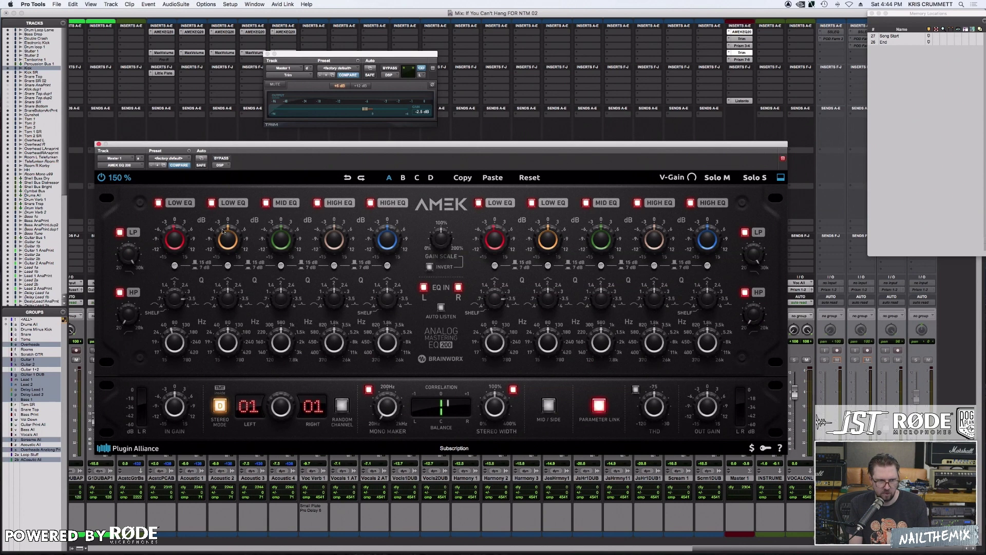
key(space)
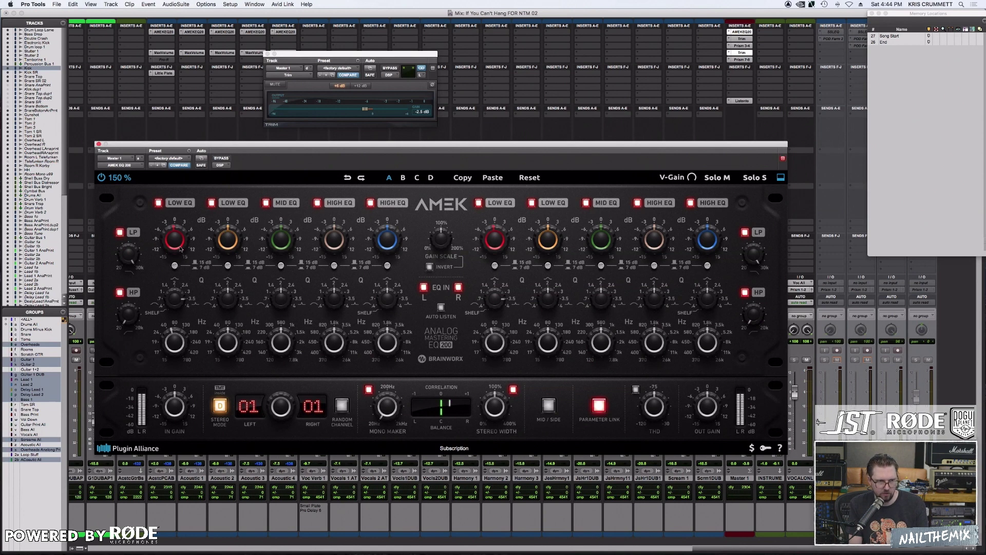